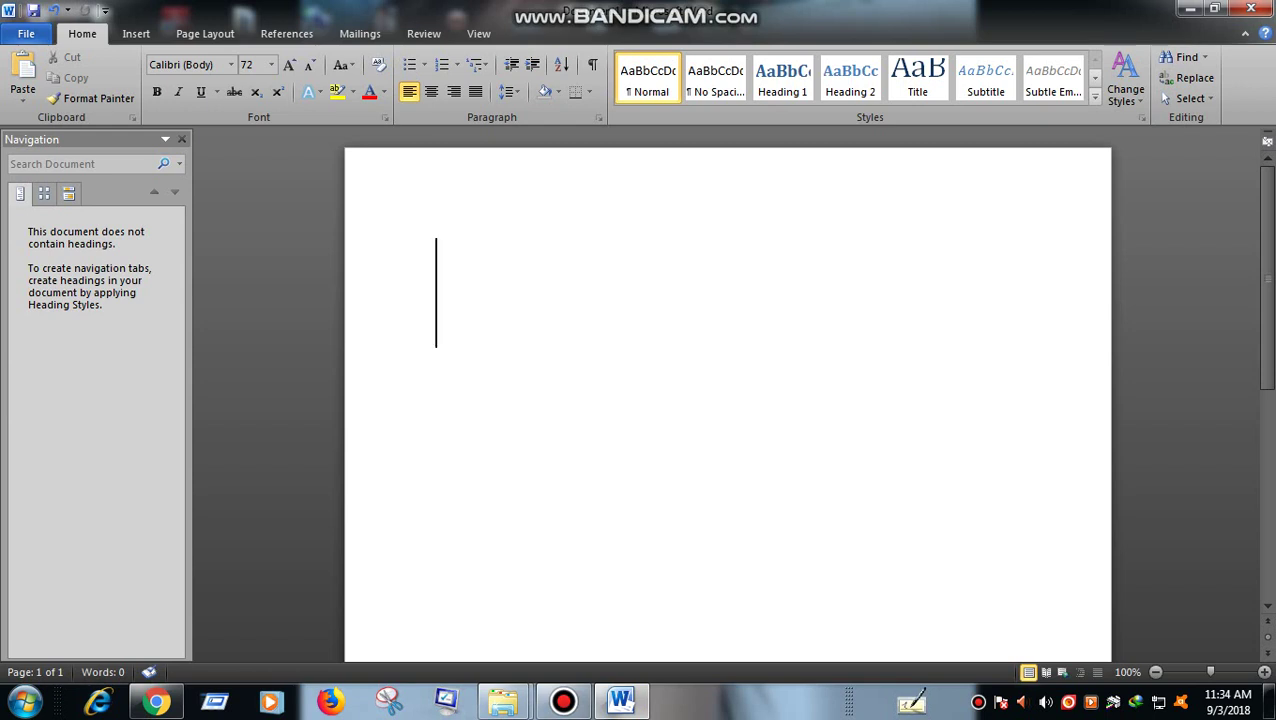
- Write the title card 'NGAYON AY ITUTURO KO SAINYO / PANO MAG REGISTER SA PHILHEALTH ONLINE'
text(NGAYON AY ITUTURO KO SA)
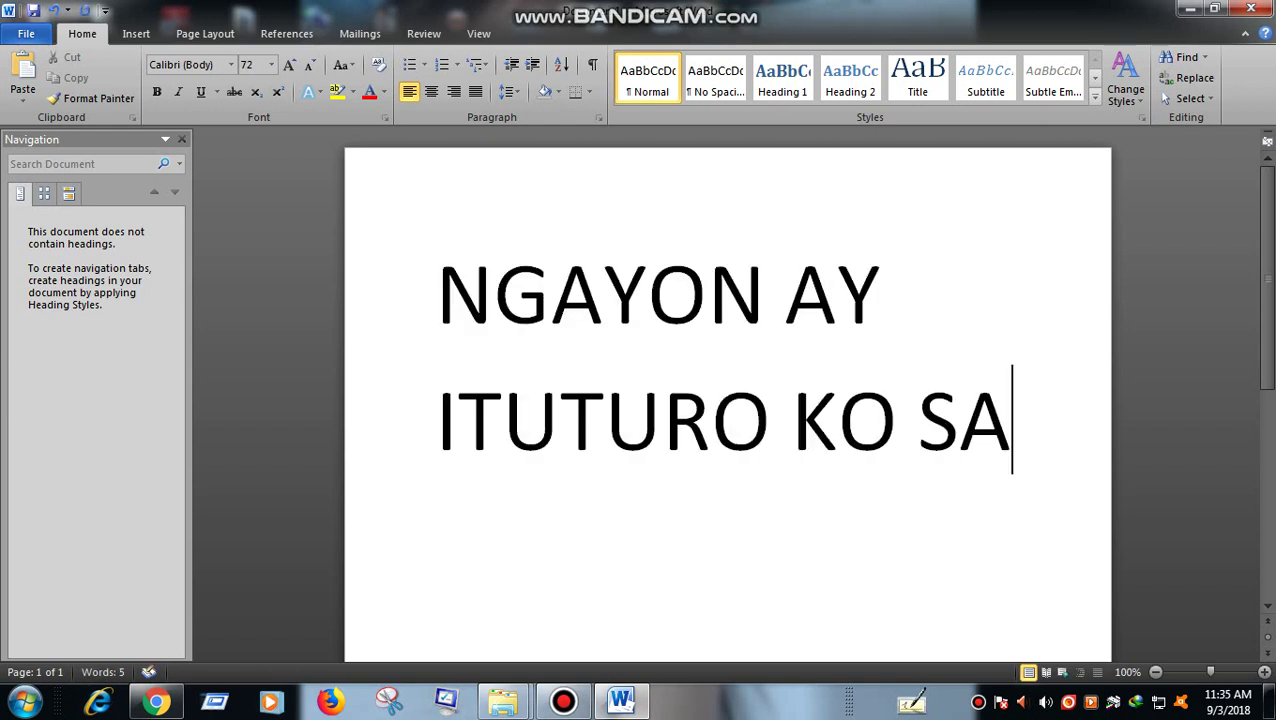
text(INYO)
key(ctrl+a)
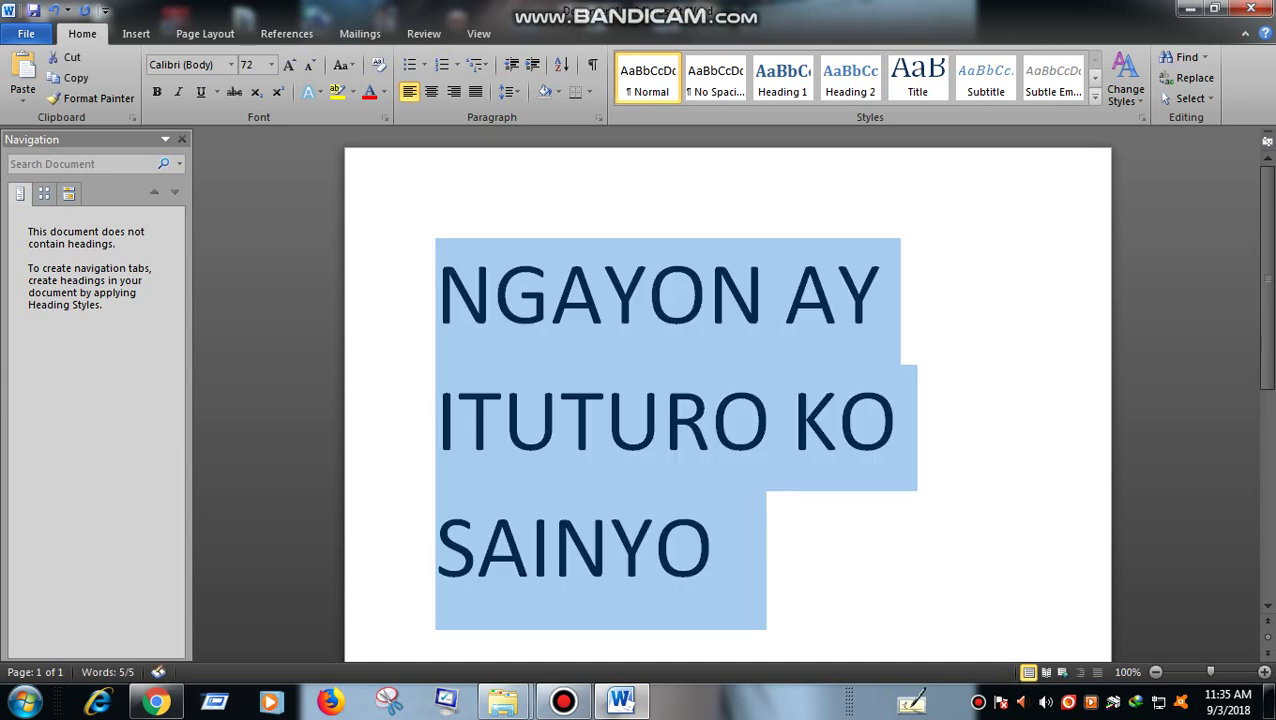
text(PANO MAG)
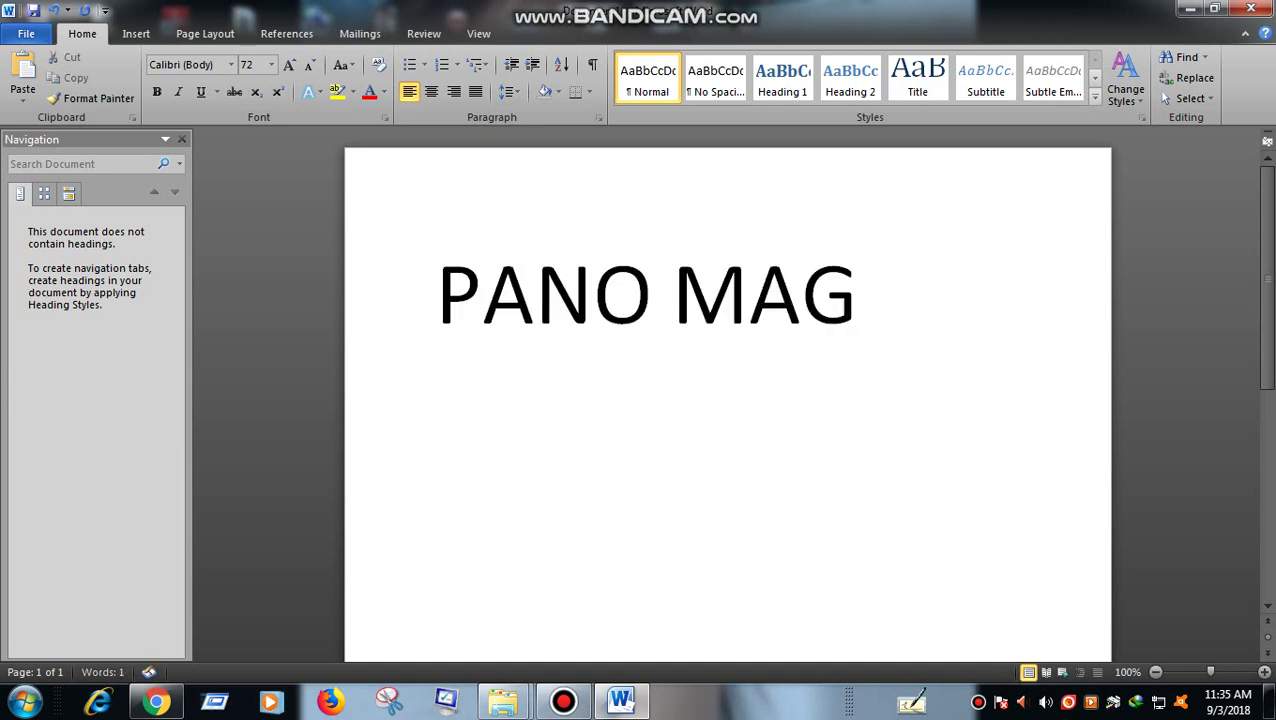
text( REGISTER)
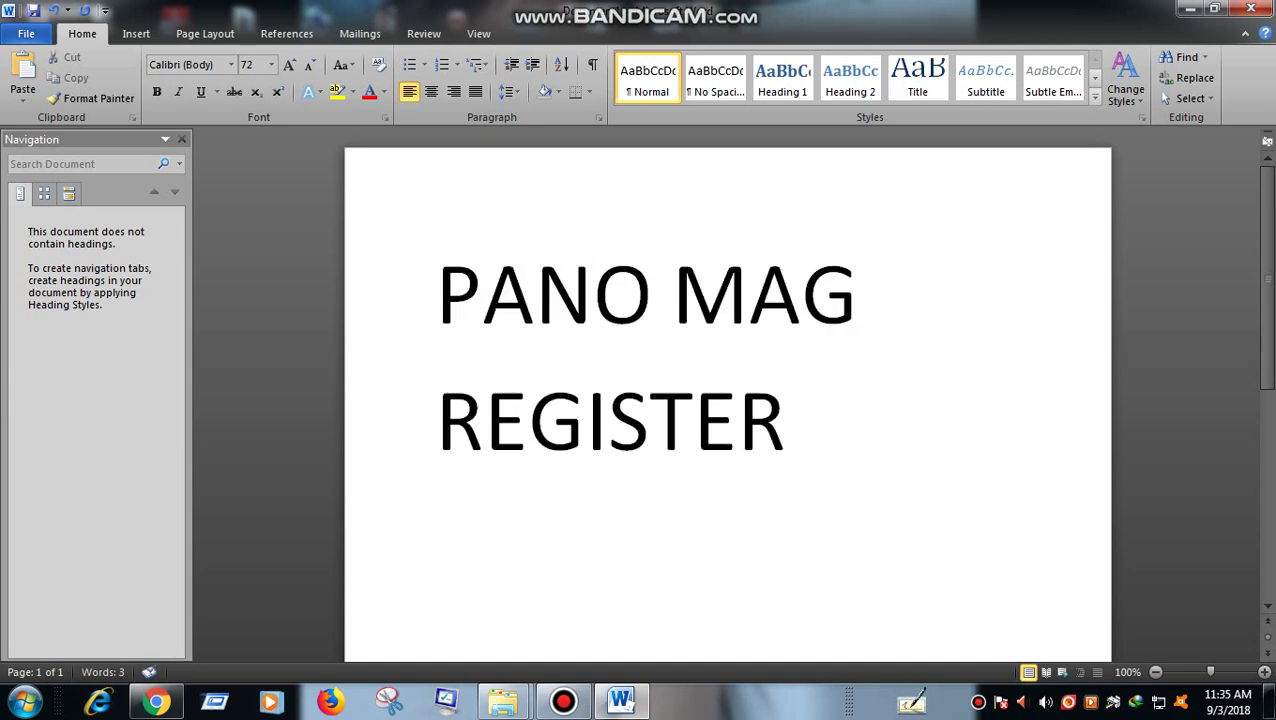
text( SA PHILEAHJ)
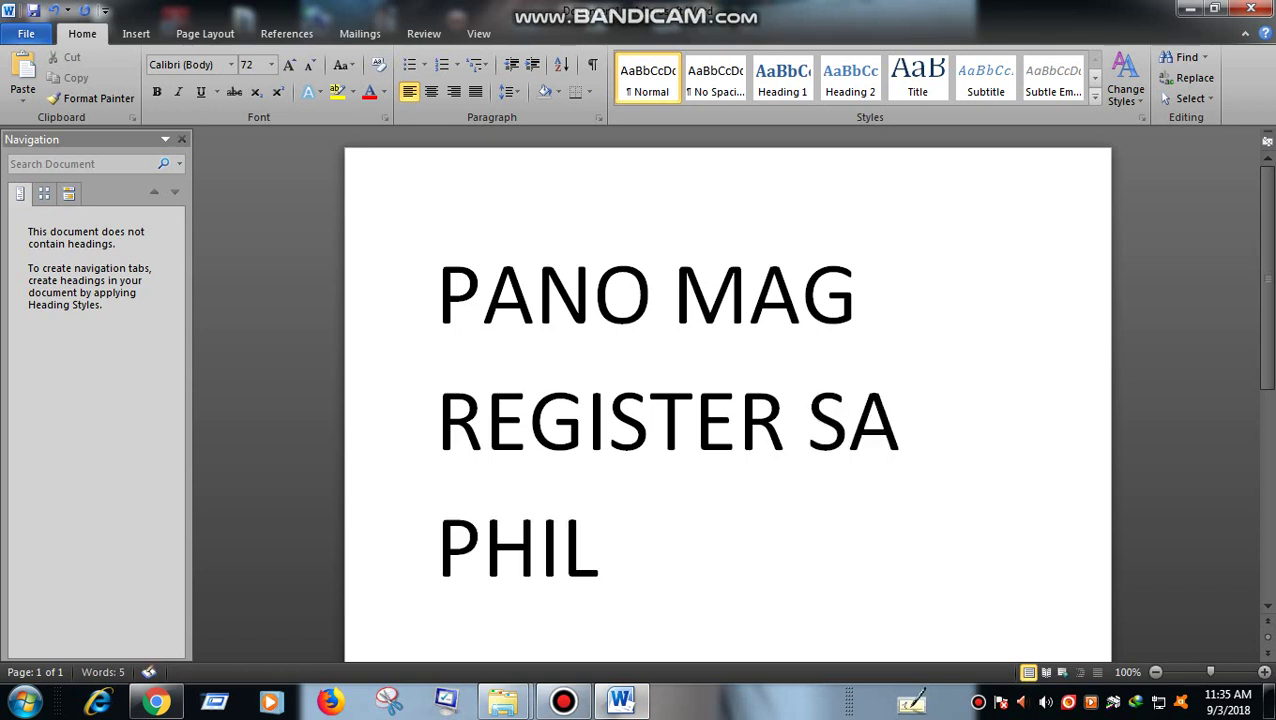
key(BackSpace)
key(BackSpace)
key(BackSpace)
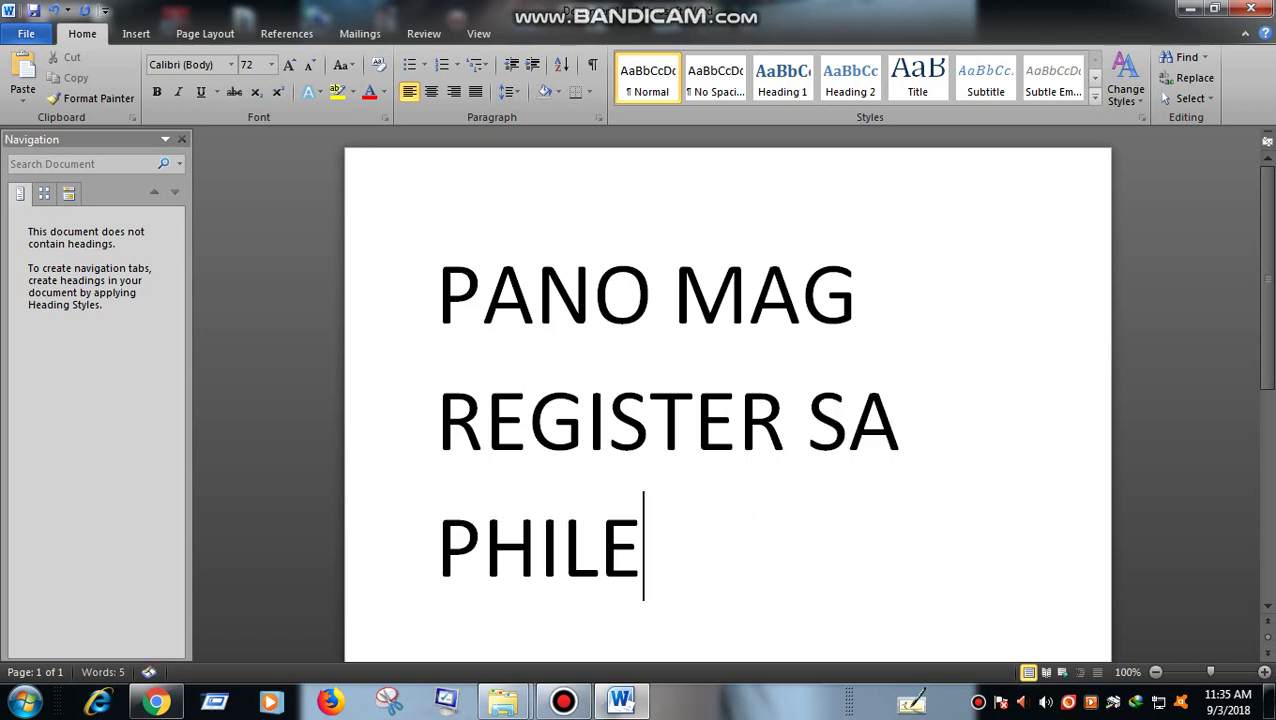
text(H)
key(BackSpace)
key(BackSpace)
text(HEALTH)
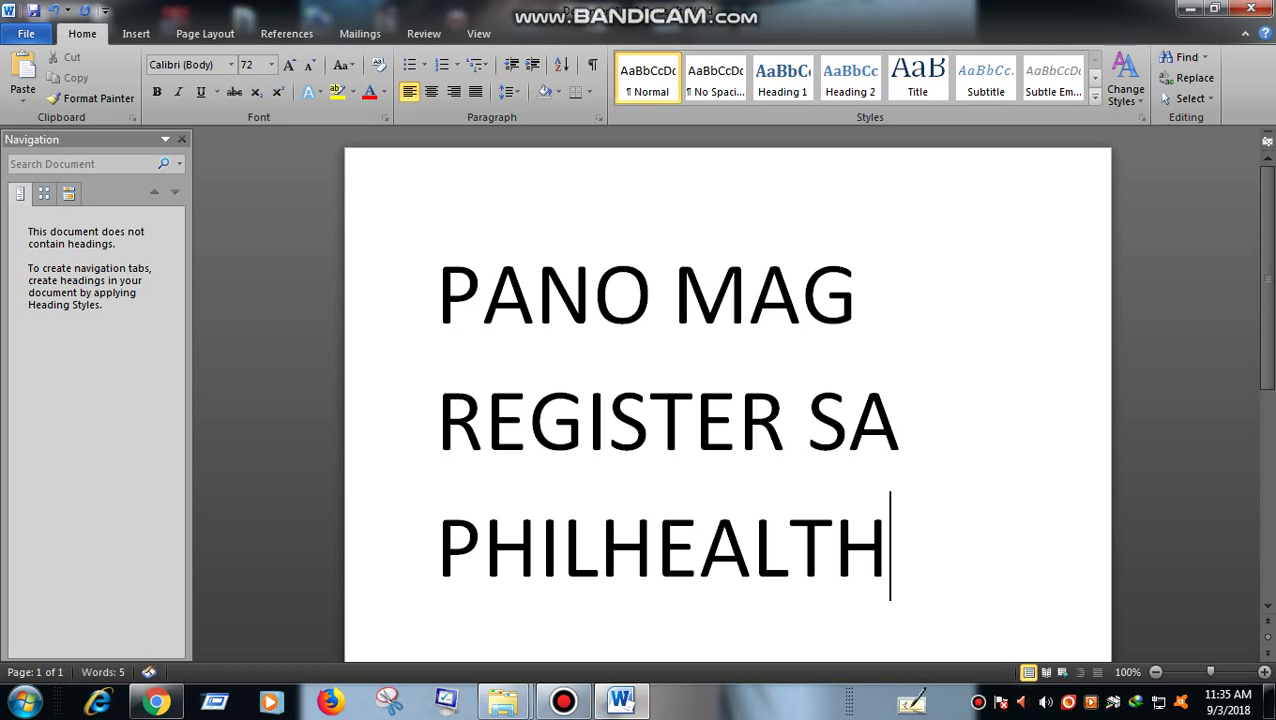
text( ONLINE)
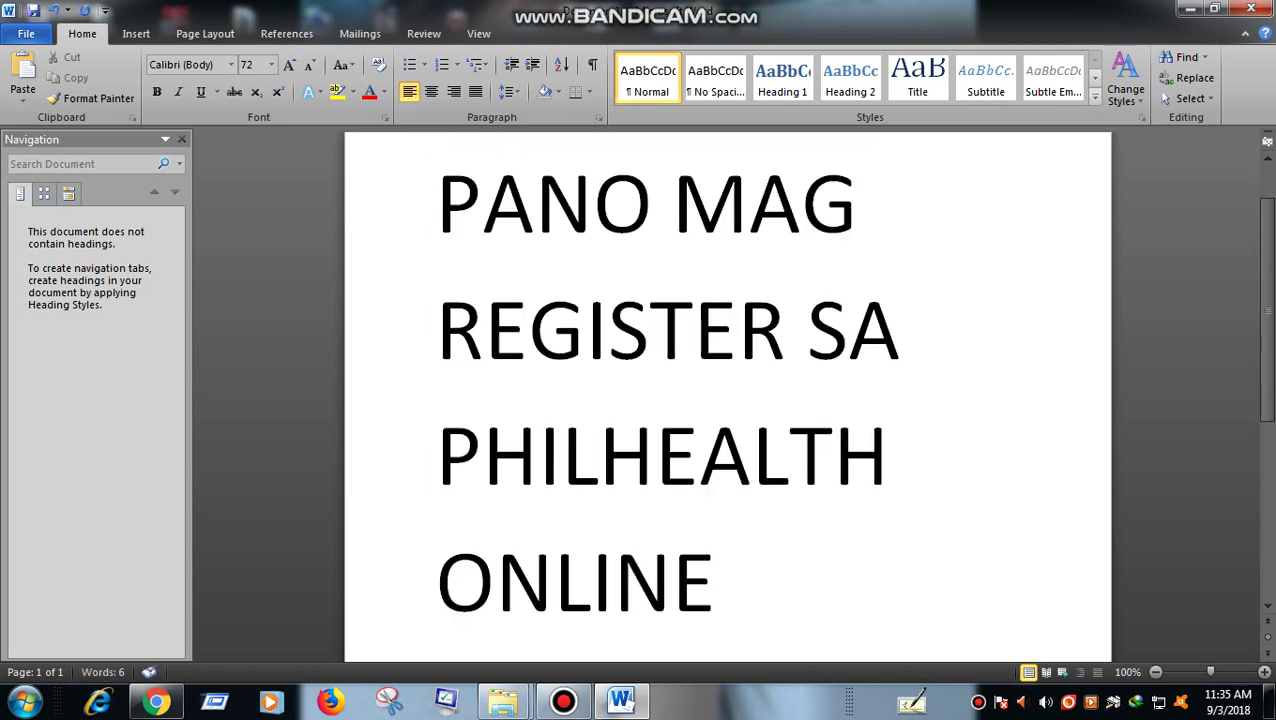
- Replace the title with 'UNANG STEP', then cut it and switch to Google in Chrome
key(ctrl+a)
key(BackSpace)
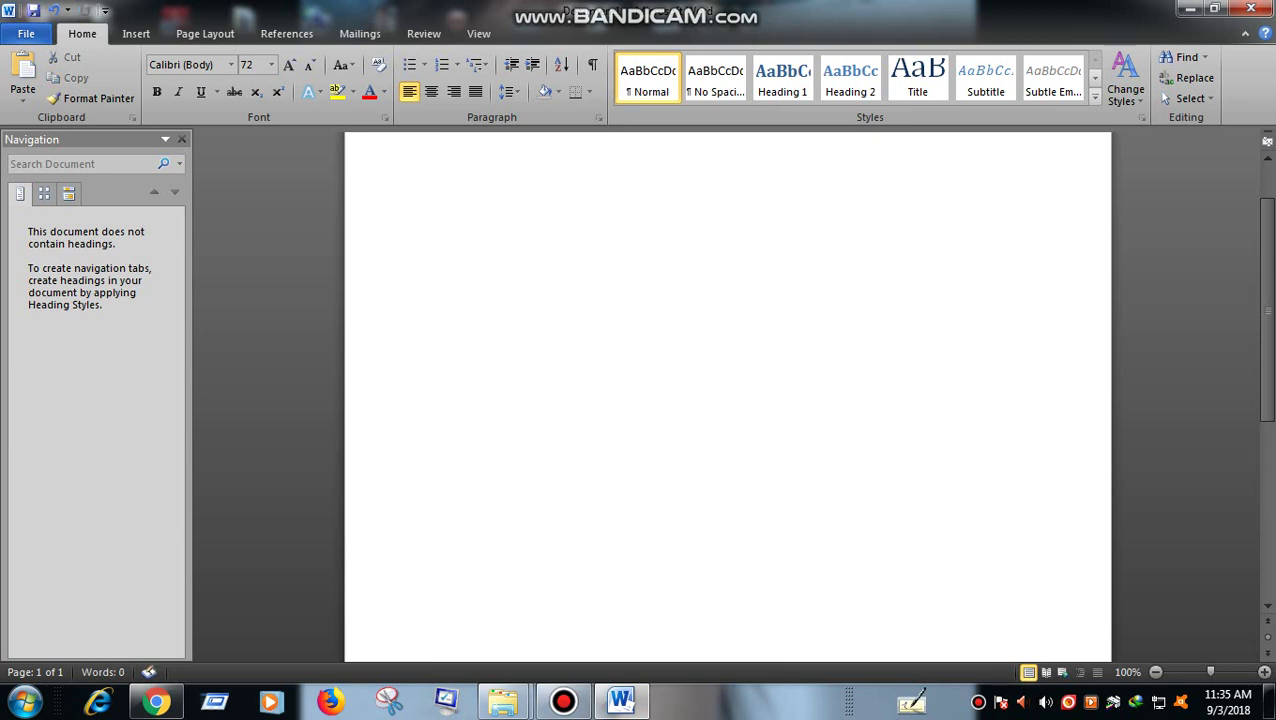
text(UNANG)
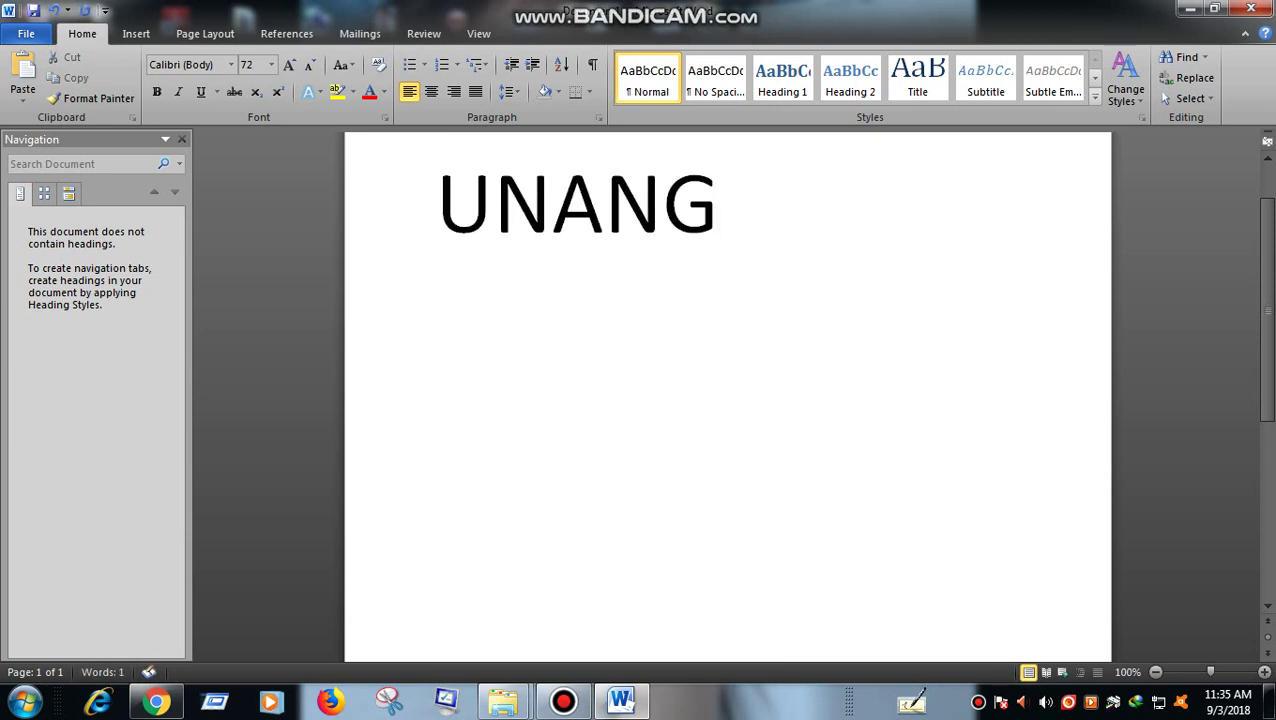
text( STEP)
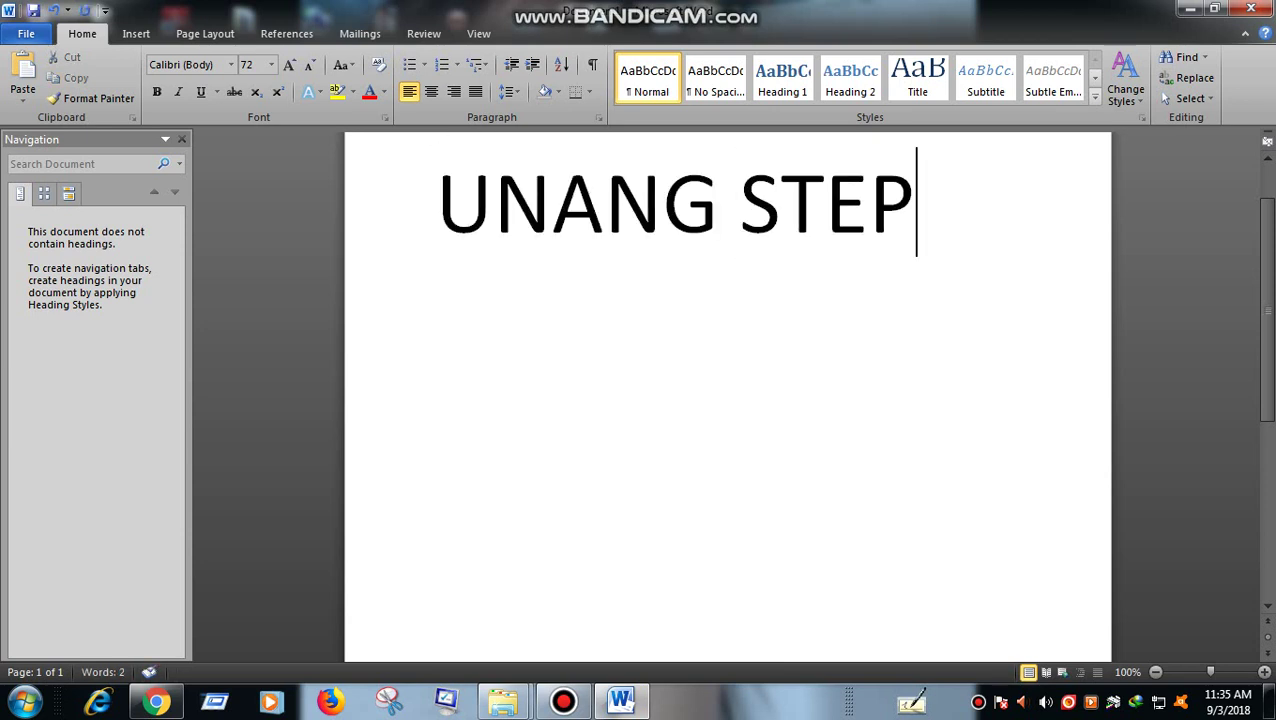
key(ctrl+a)
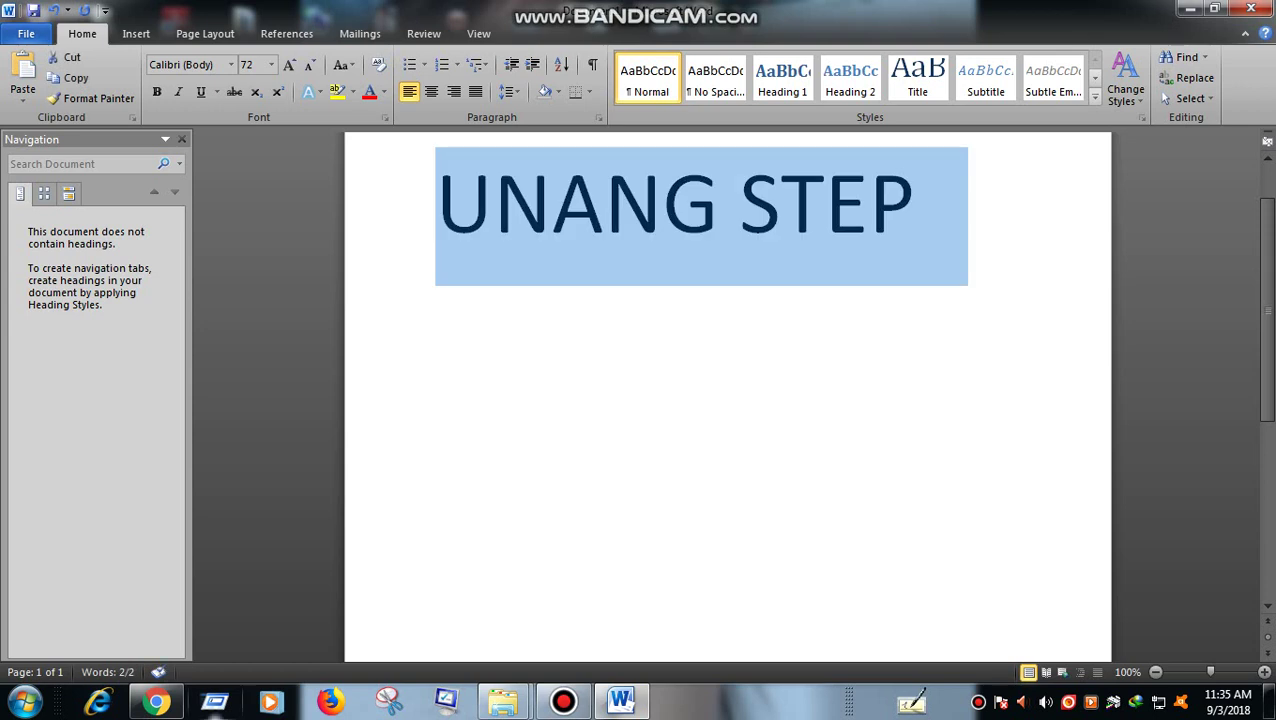
key(ctrl+x)
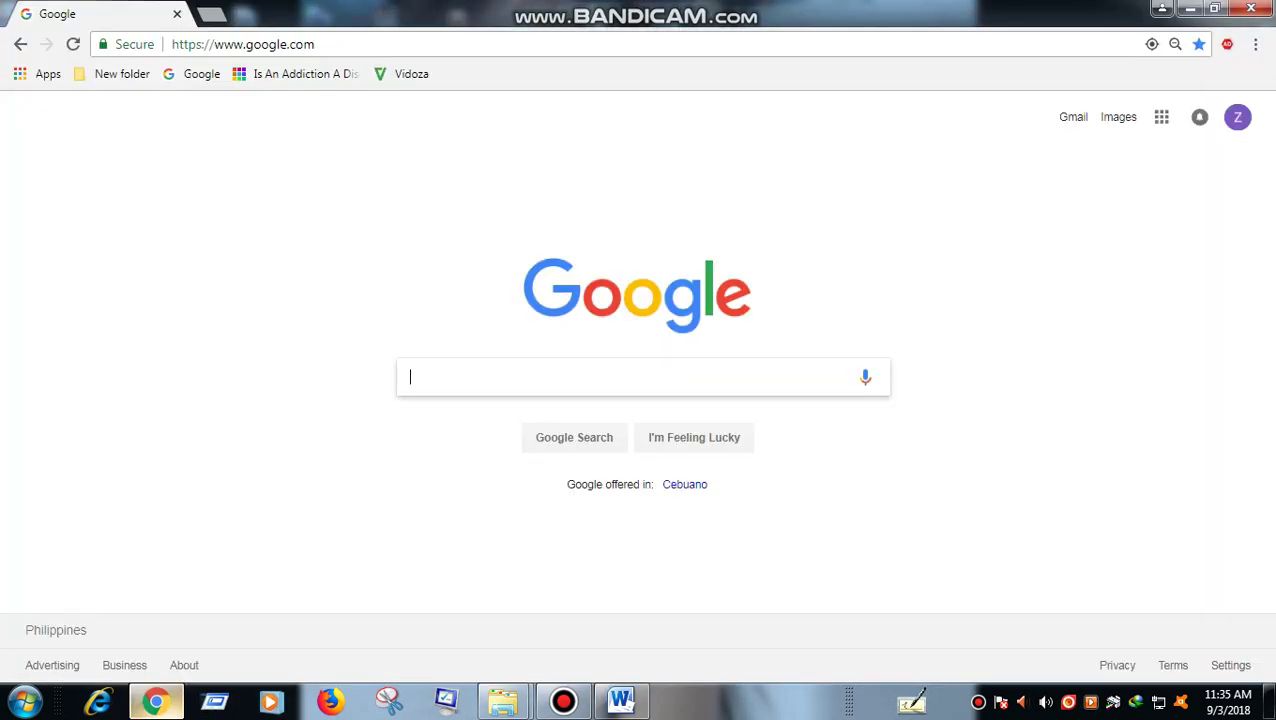
click(155, 700)
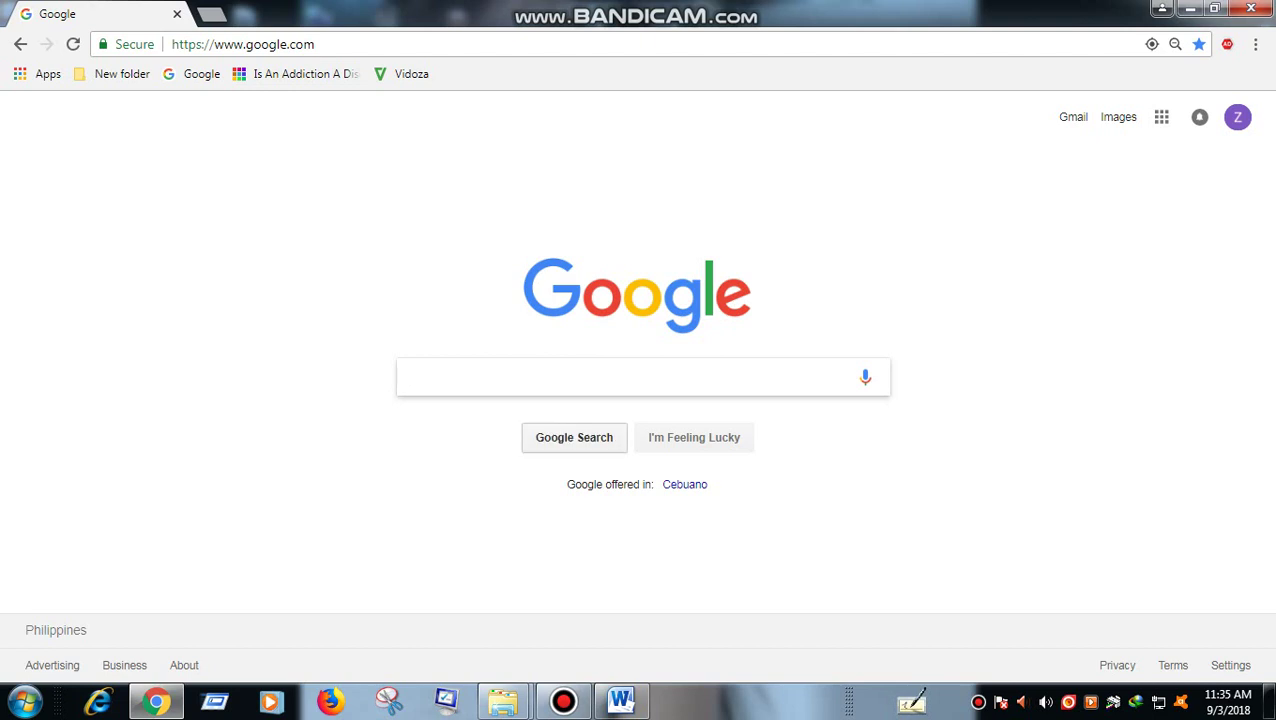
- Search Google for 'PHILHEALTH ONLINE REGISTRATION'
text(PHIL)
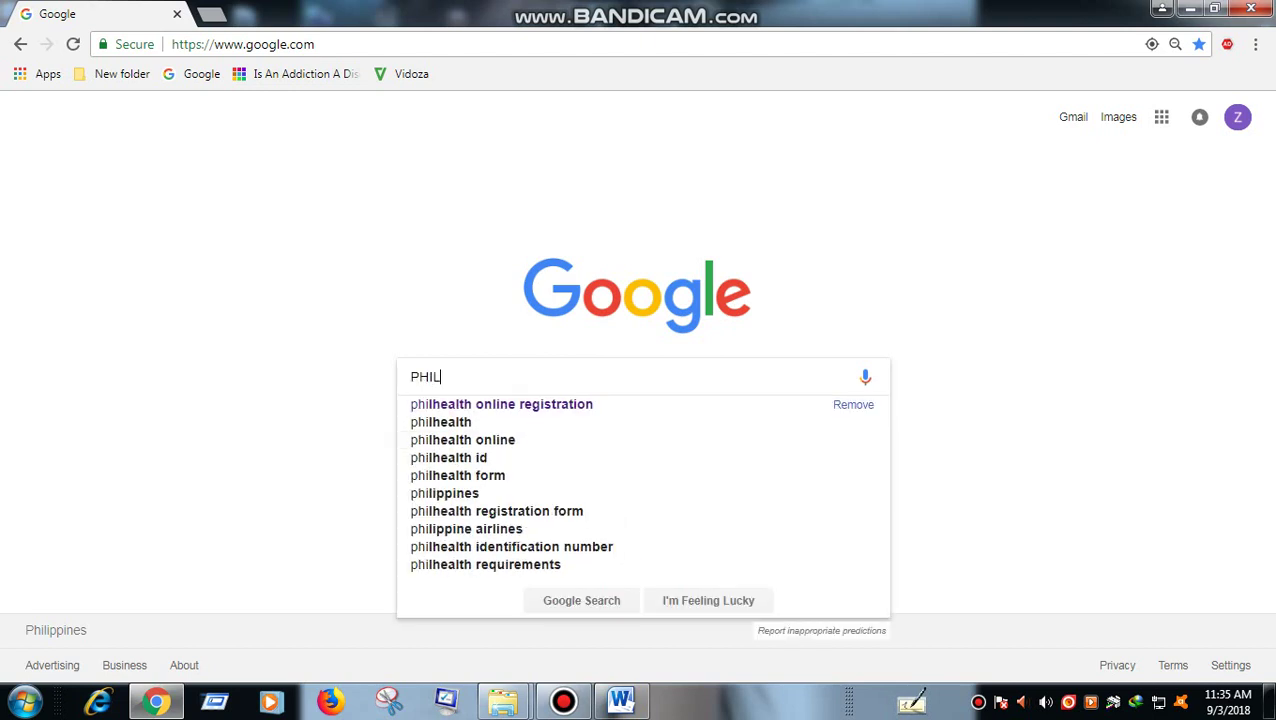
text(EAH)
key(BackSpace)
key(BackSpace)
key(BackSpace)
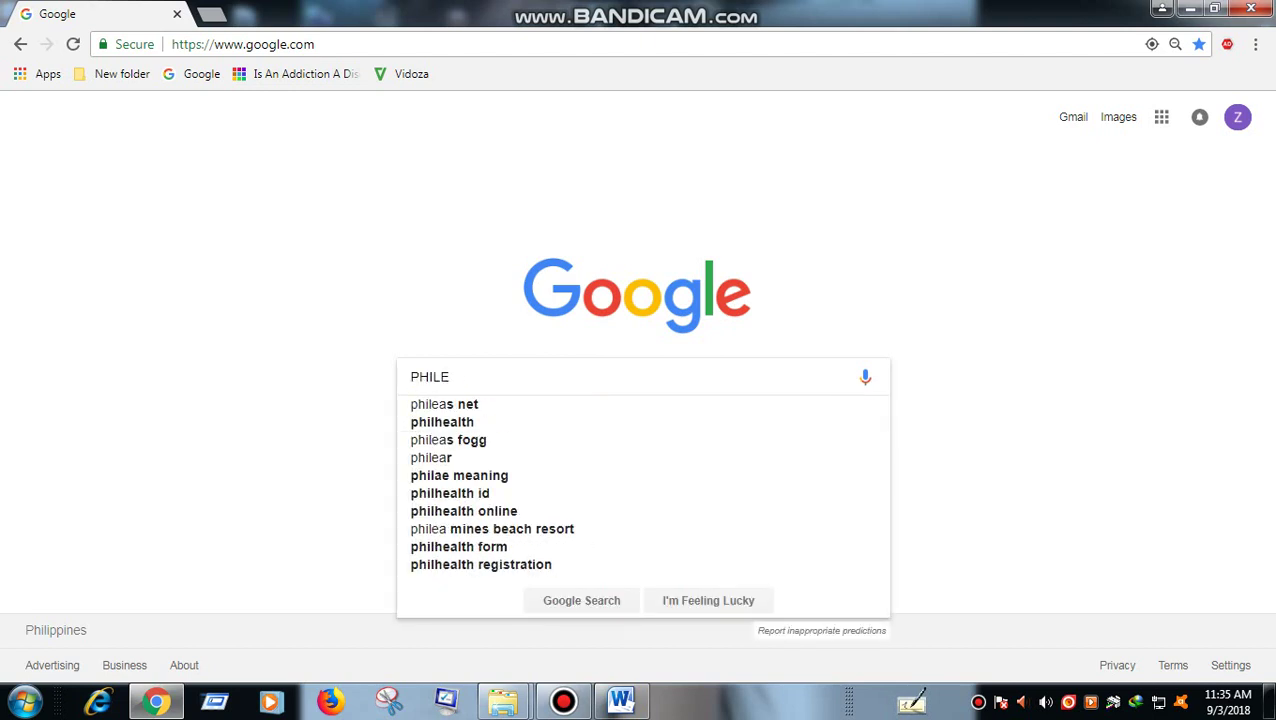
text(HEALTH ON)
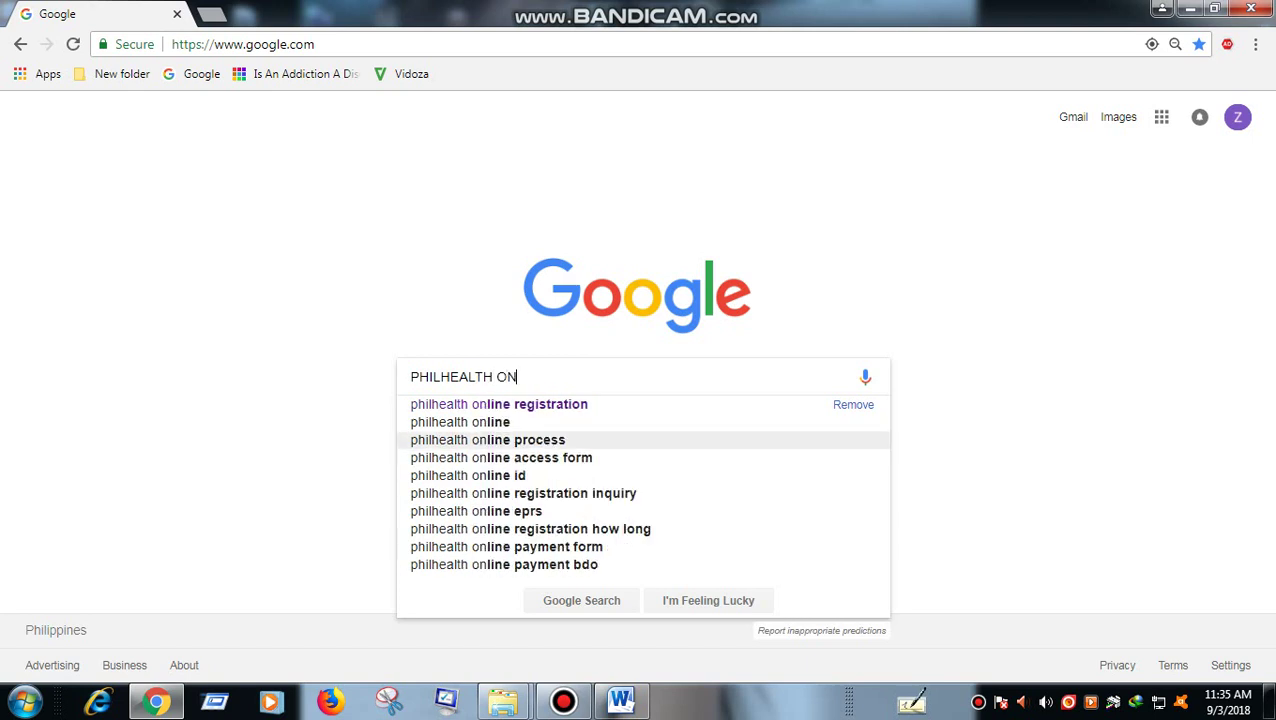
text(LINE REGIS)
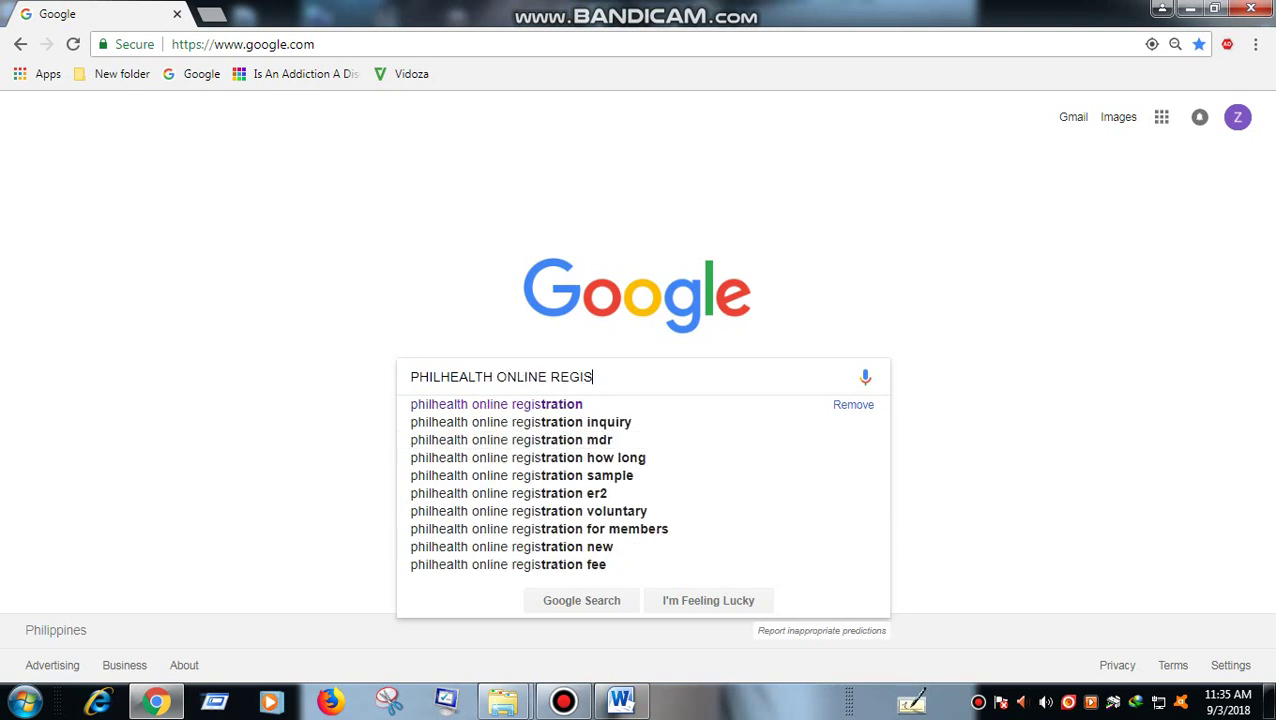
text(TRATION)
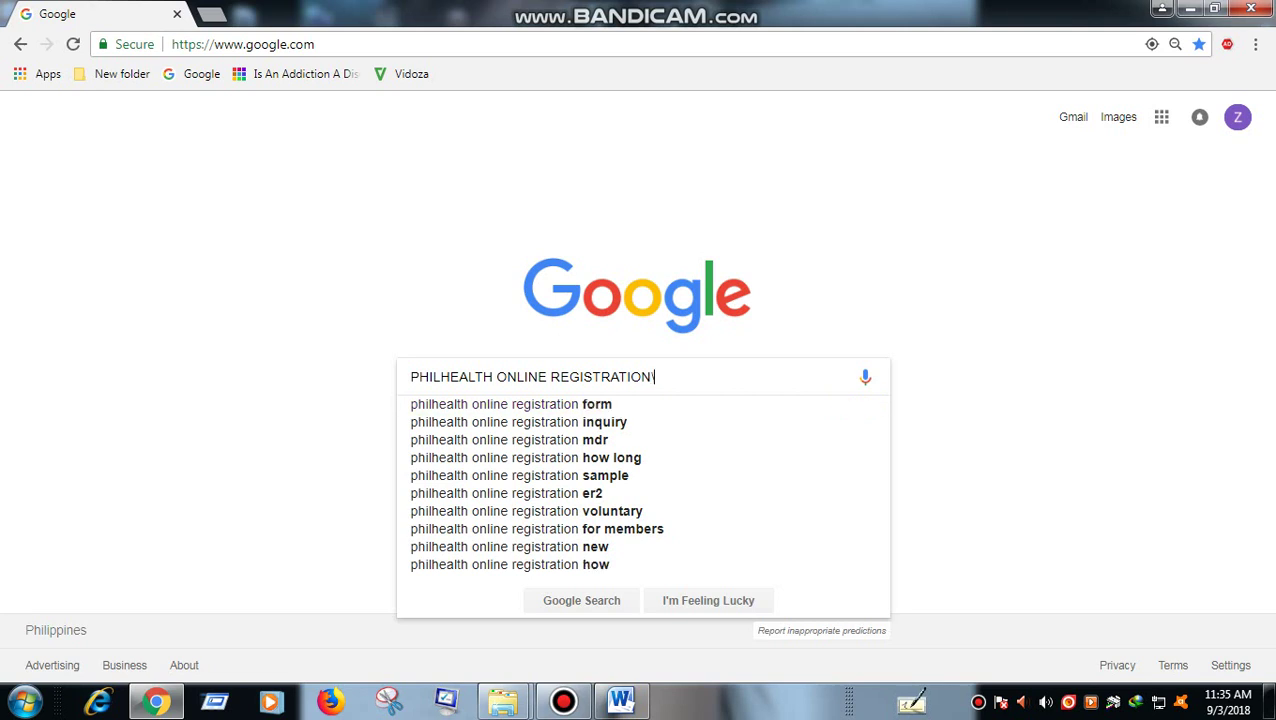
key(Return)
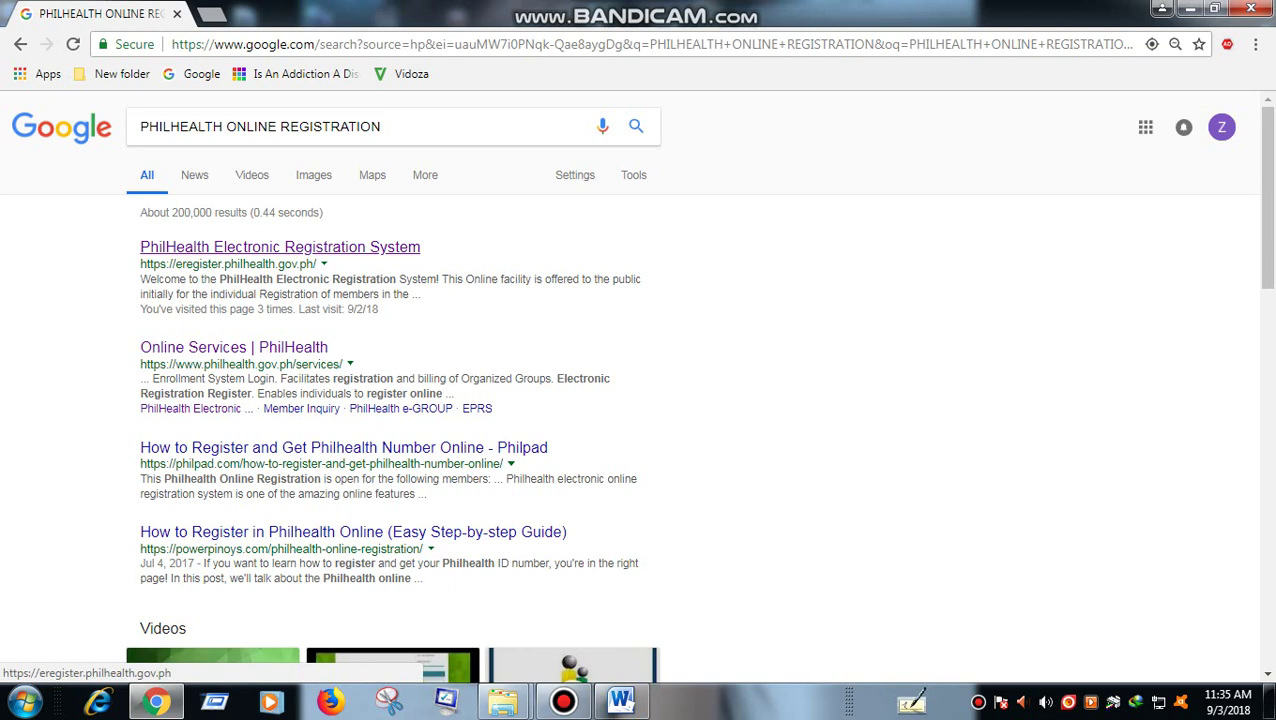
- Open the PhilHealth Electronic Registration System result, proceed past the welcome page and accept the terms
click(280, 247)
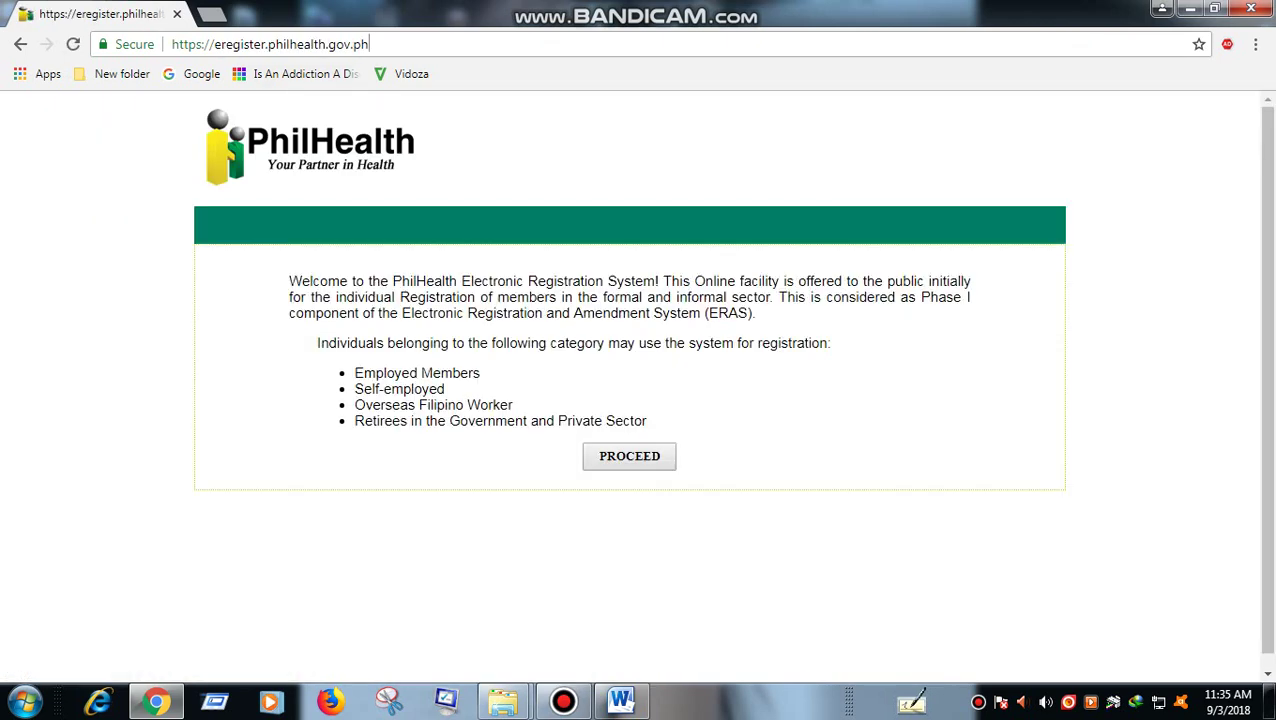
key(ctrl+shift+Left)
key(ctrl+shift+Left)
key(ctrl+shift+Left)
key(ctrl+shift+Left)
key(ctrl+shift+Left)
key(ctrl+shift+Left)
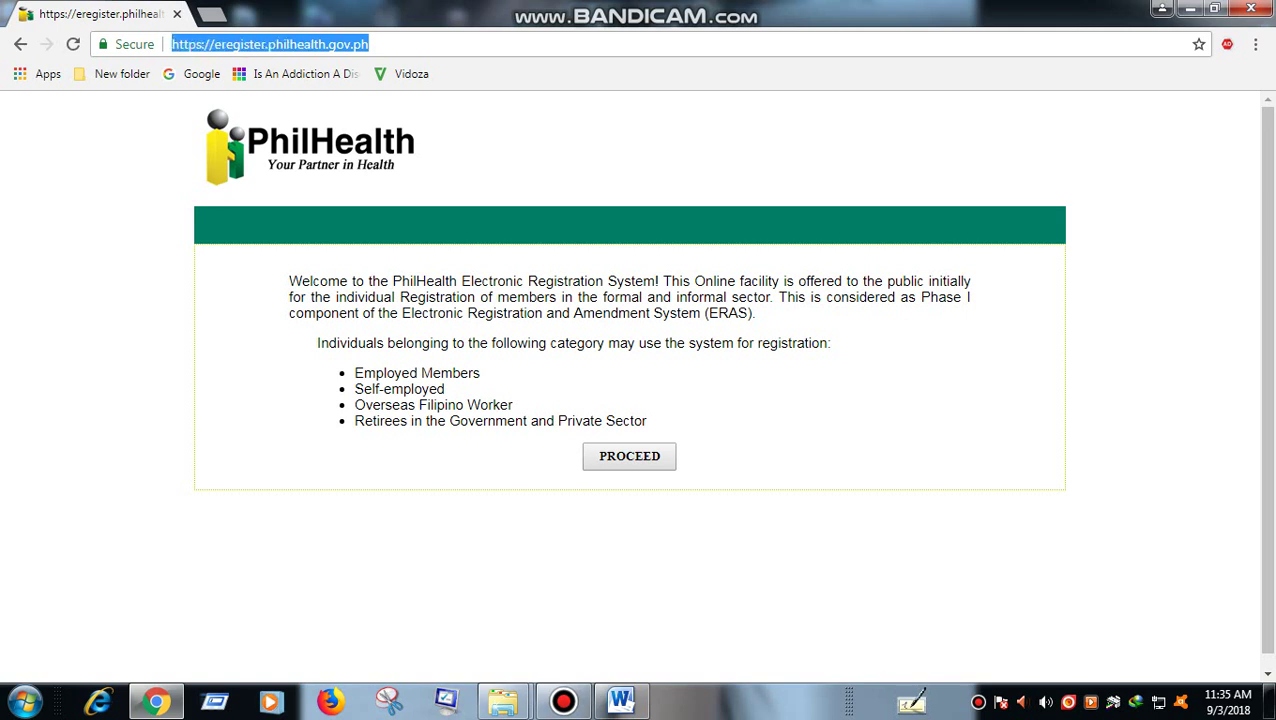
key(ctrl+shift+Right)
key(ctrl+shift+Right)
key(ctrl+shift+Right)
key(ctrl+shift+Right)
key(ctrl+shift+Right)
key(ctrl+shift+Left)
key(ctrl+shift+Left)
key(ctrl+shift+Left)
key(ctrl+shift+Left)
key(ctrl+shift+Left)
key(Tab)
key(Return)
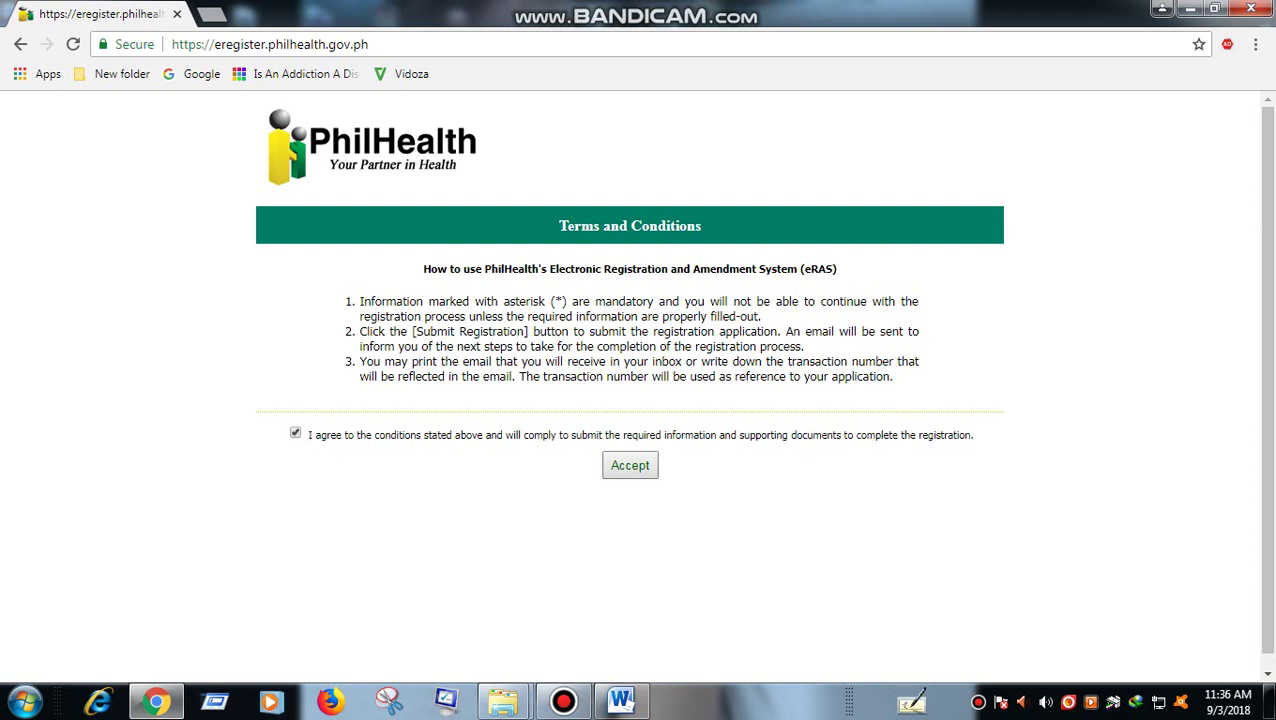
key(Tab)
key(Return)
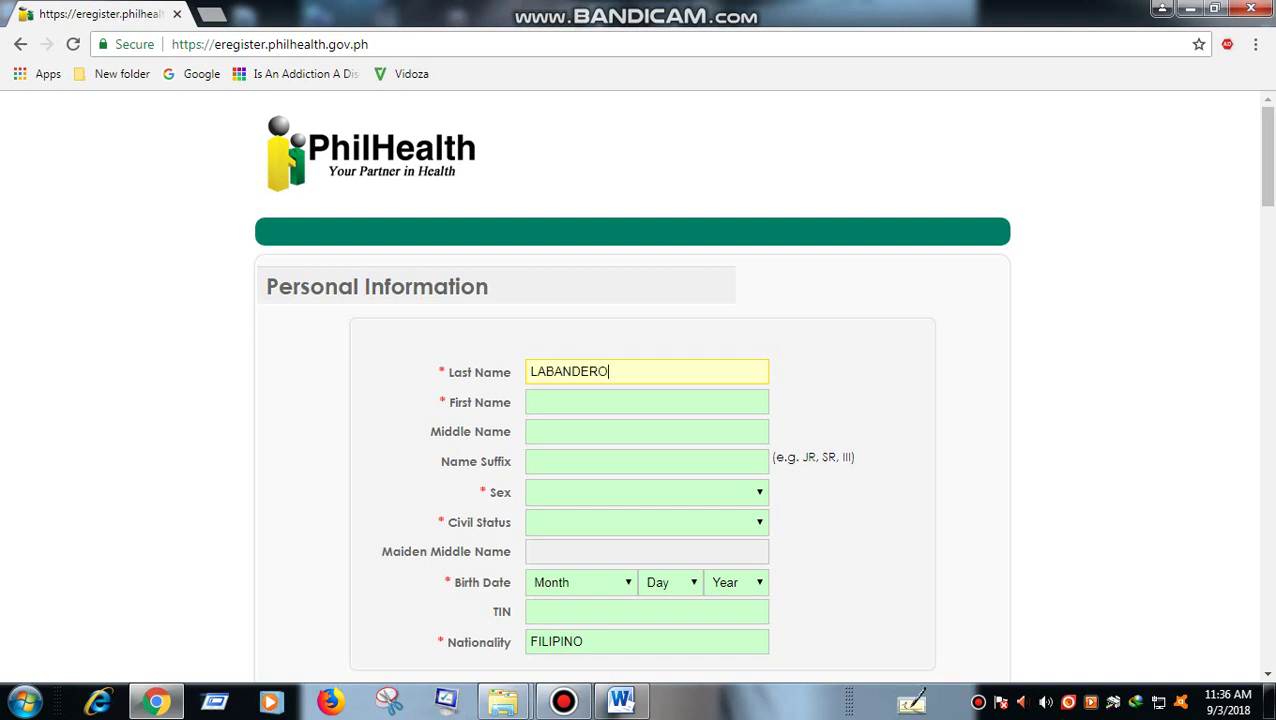
- Enter the applicant's first name and move on to the middle name
key(Tab)
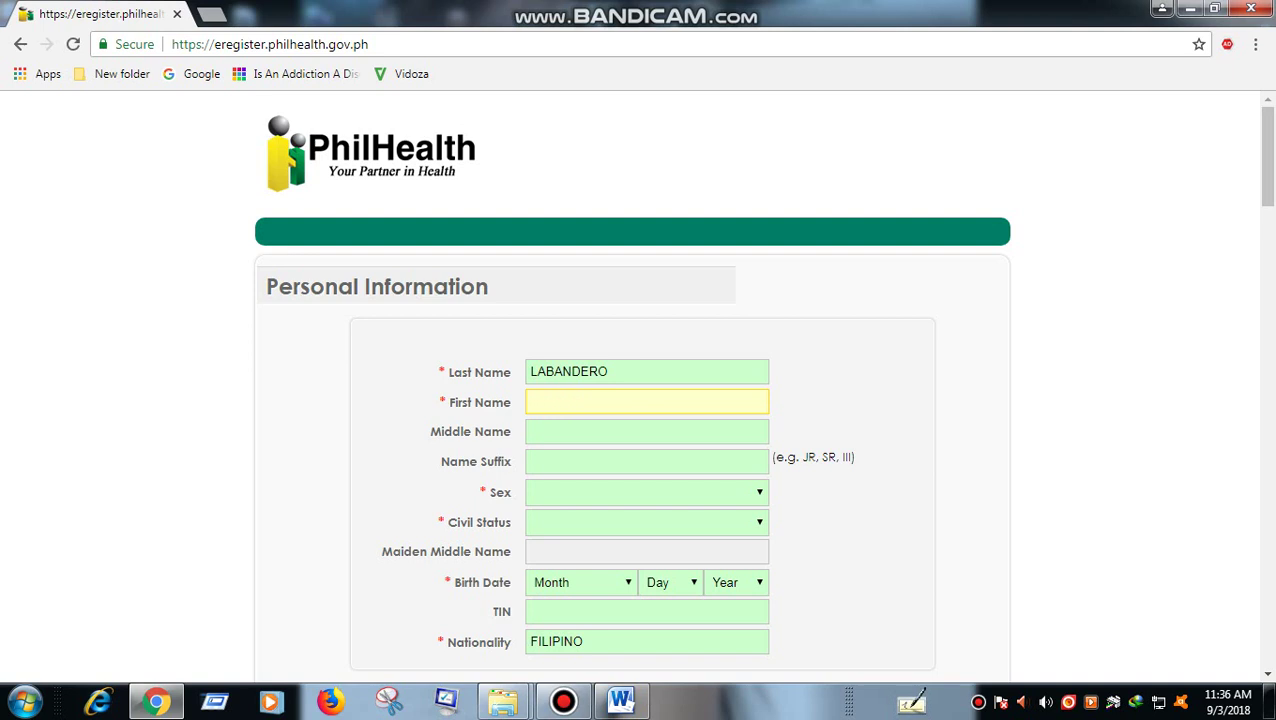
text(JONATHAN)
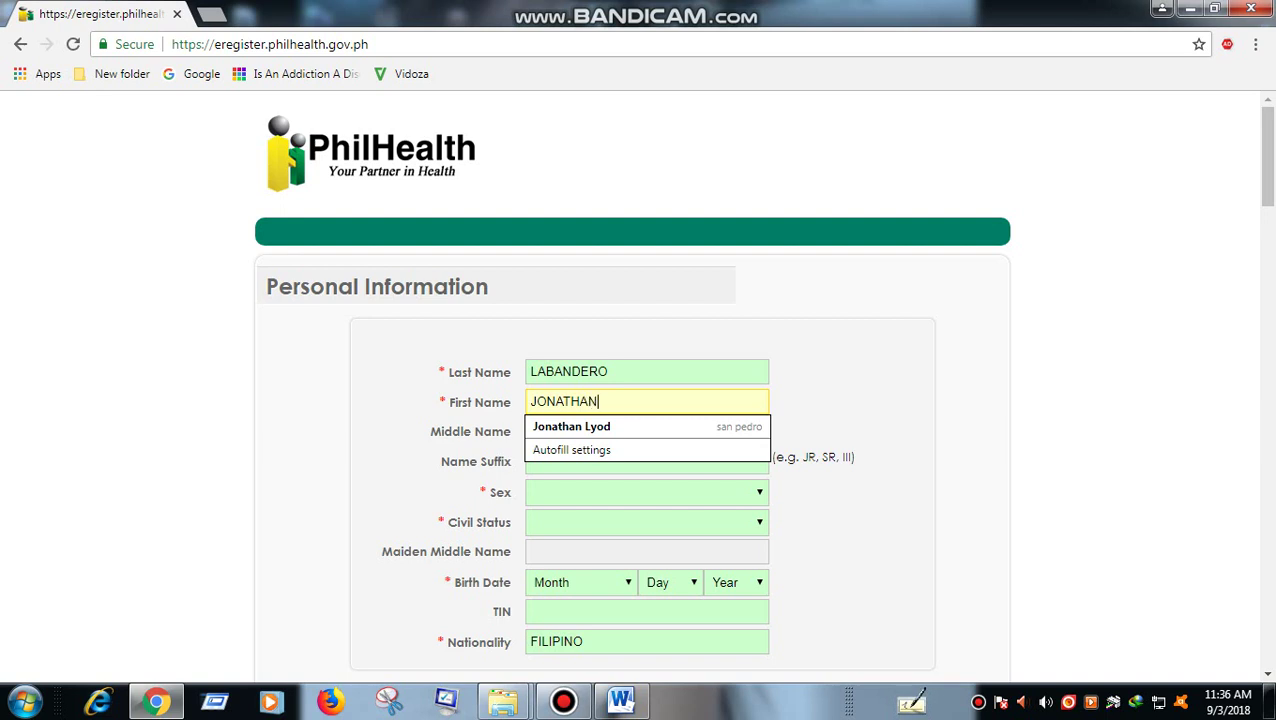
key(Tab)
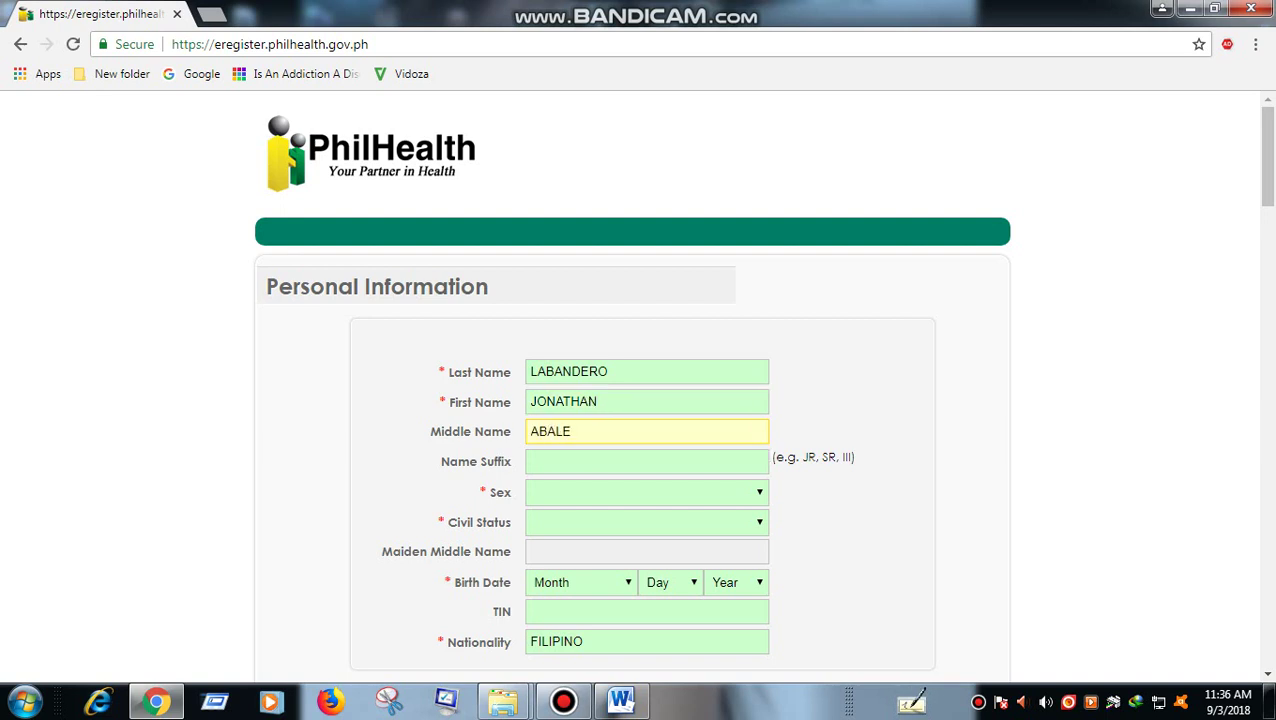
scroll(632, 380, down, 2)
- Set sex to MALE and civil status to SINGLE
click(646, 305)
click(560, 339)
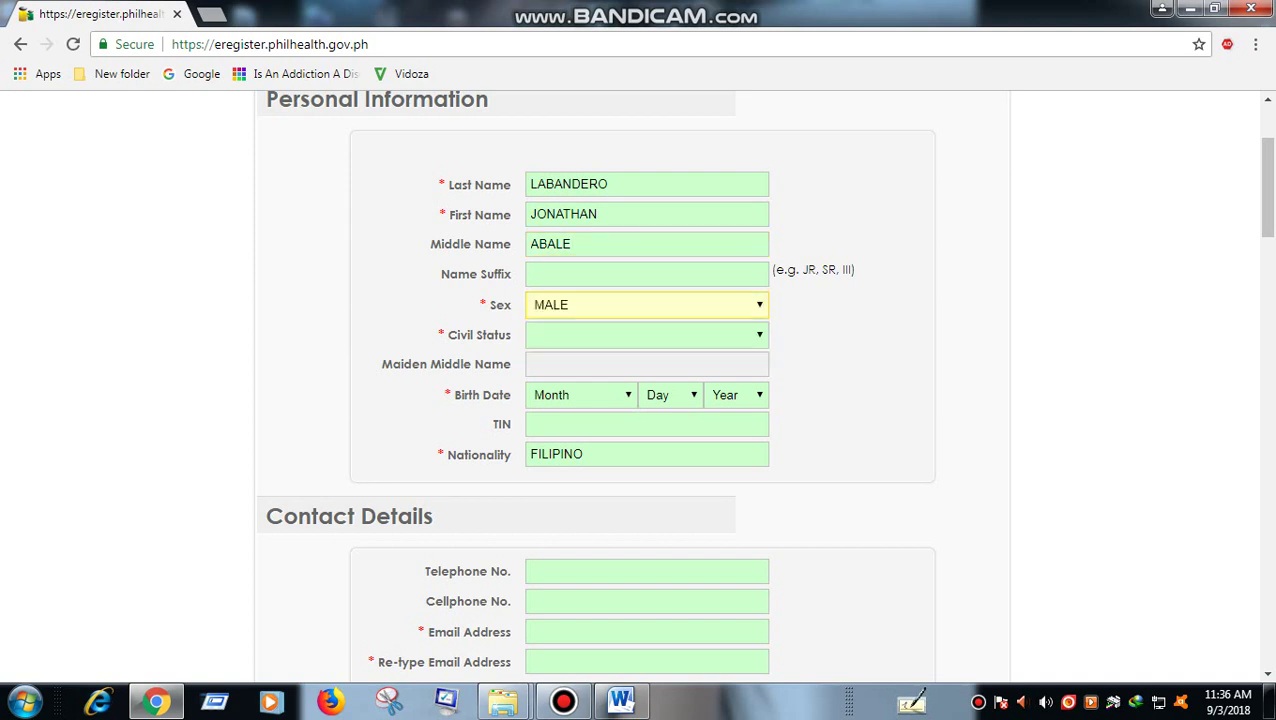
click(646, 335)
click(560, 370)
click(580, 395)
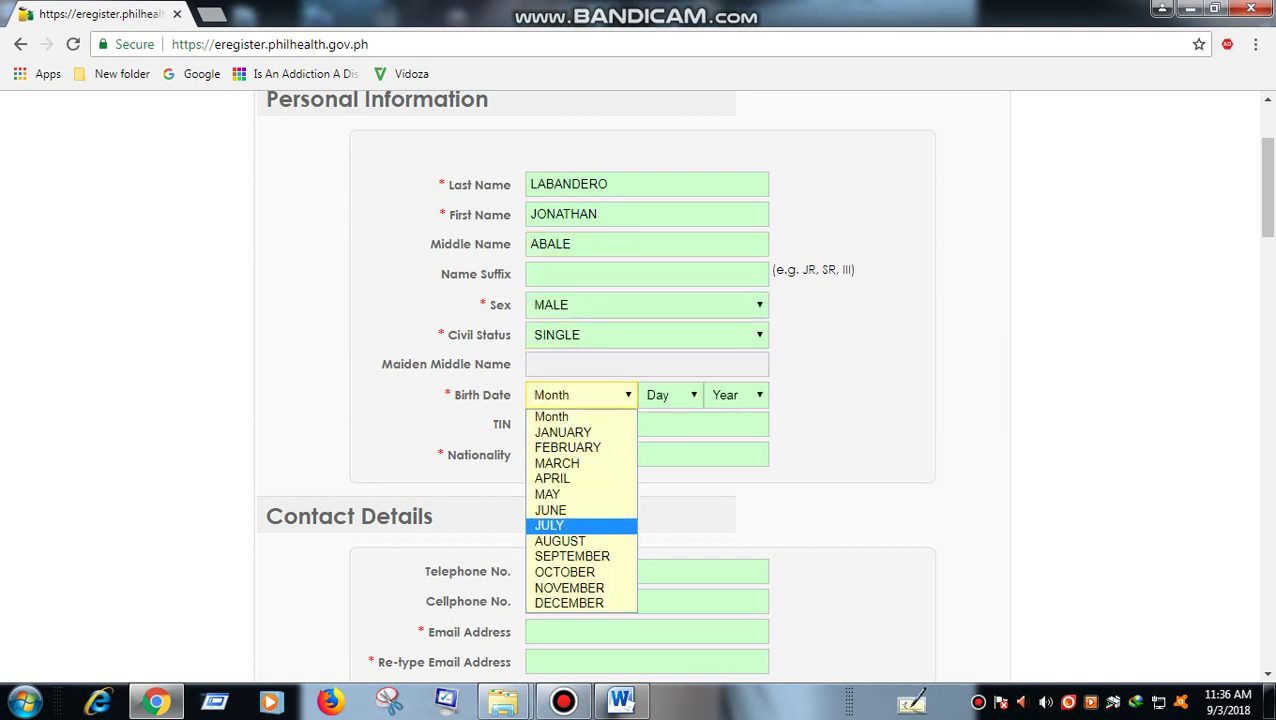
click(560, 541)
click(670, 395)
click(654, 356)
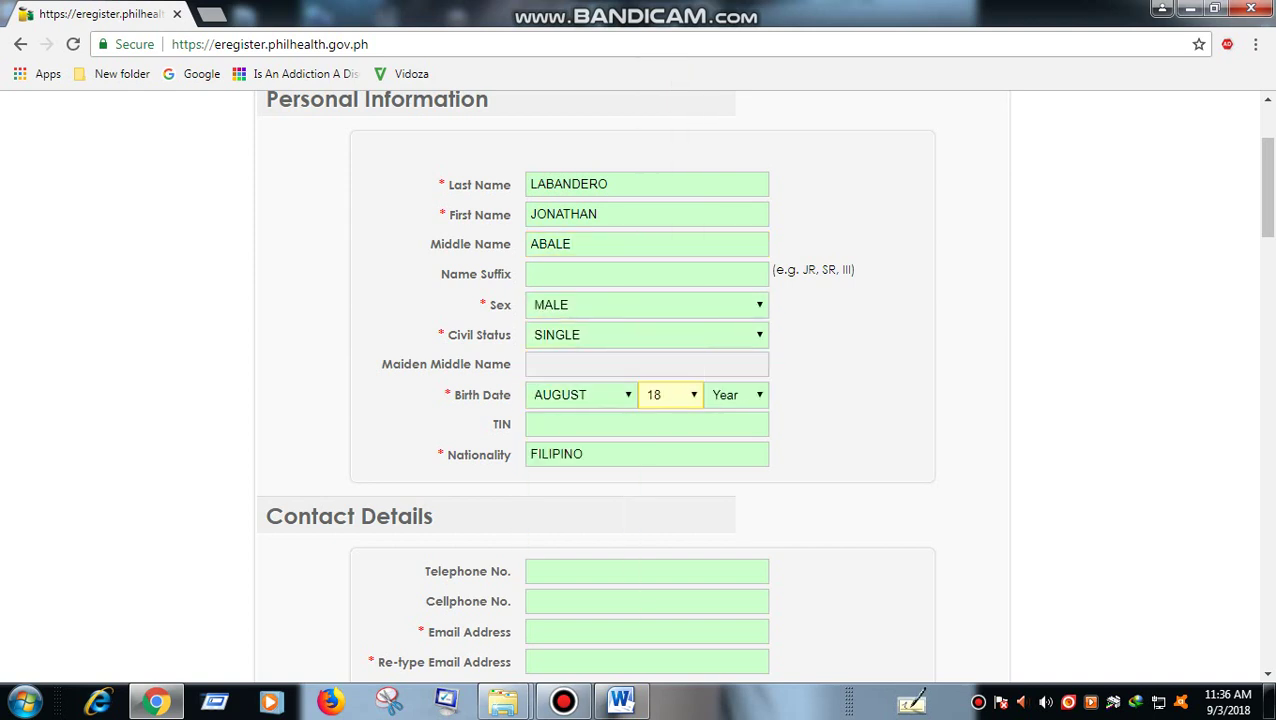
click(735, 395)
scroll(735, 220, down, 8)
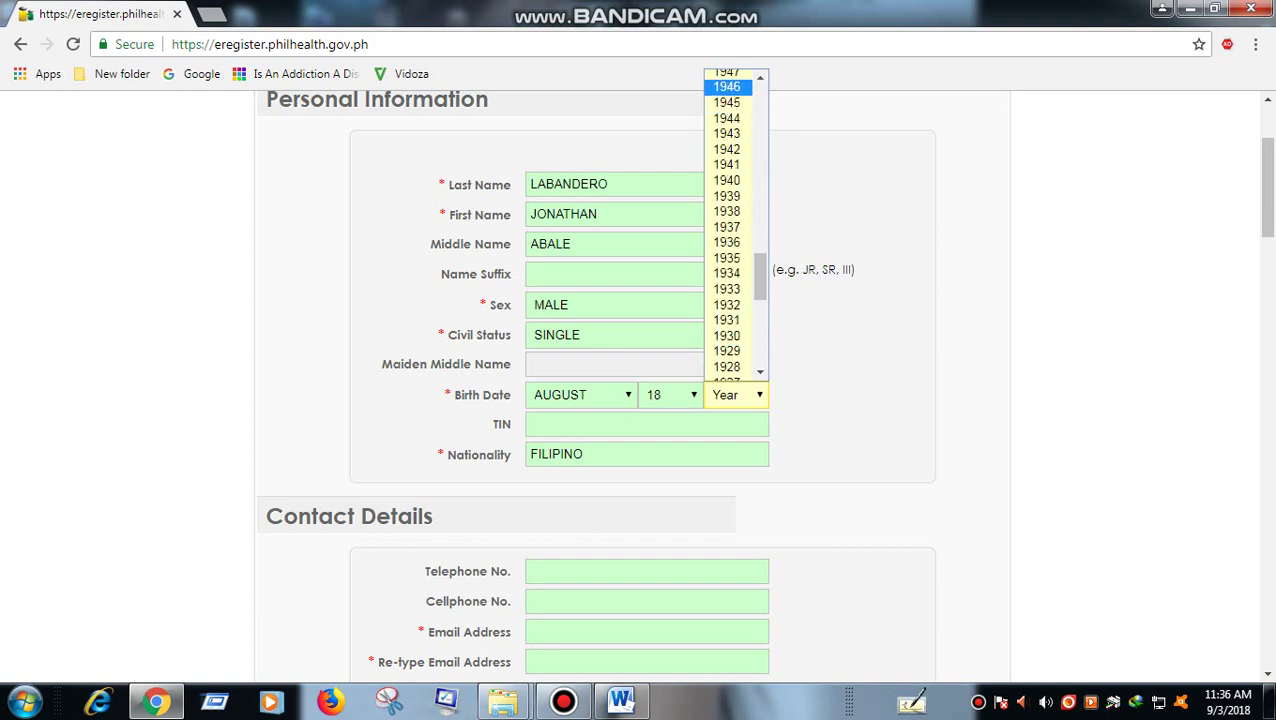
scroll(727, 90, up, 4)
click(727, 88)
scroll(640, 380, down, 2)
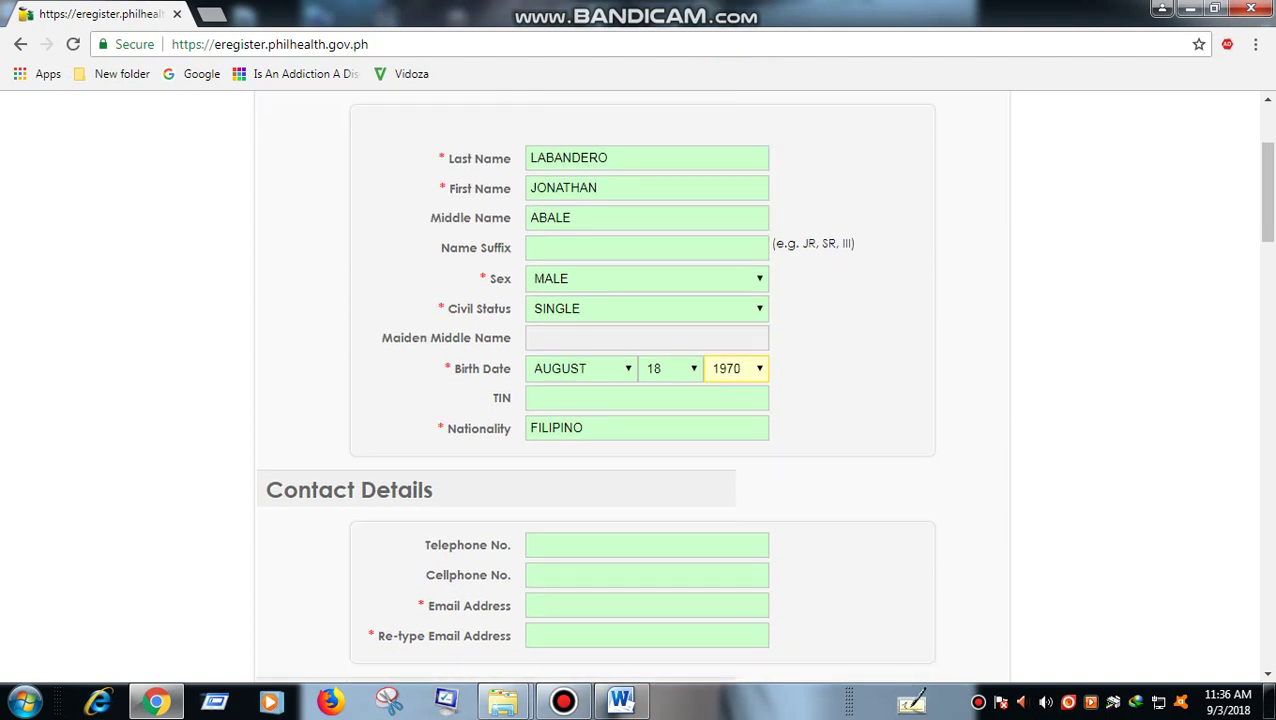
- Fill in the applicant's cellphone number and e-mail address, then retype the e-mail
click(647, 414)
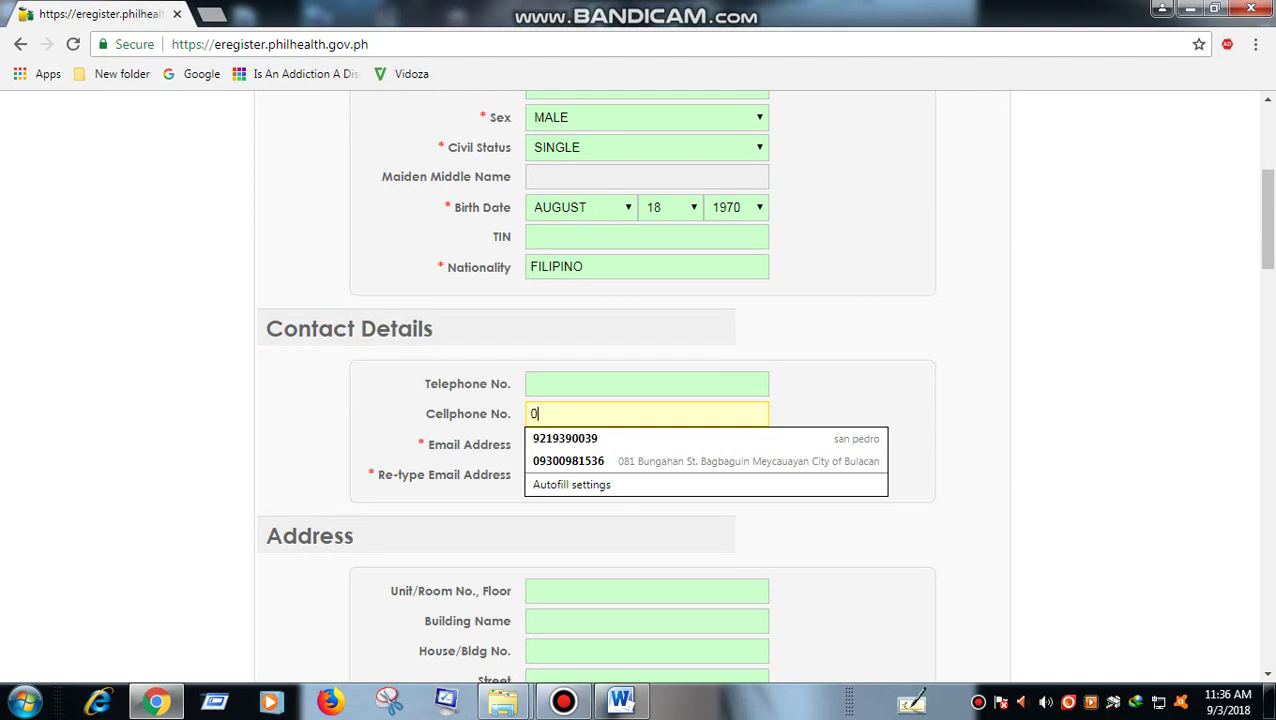
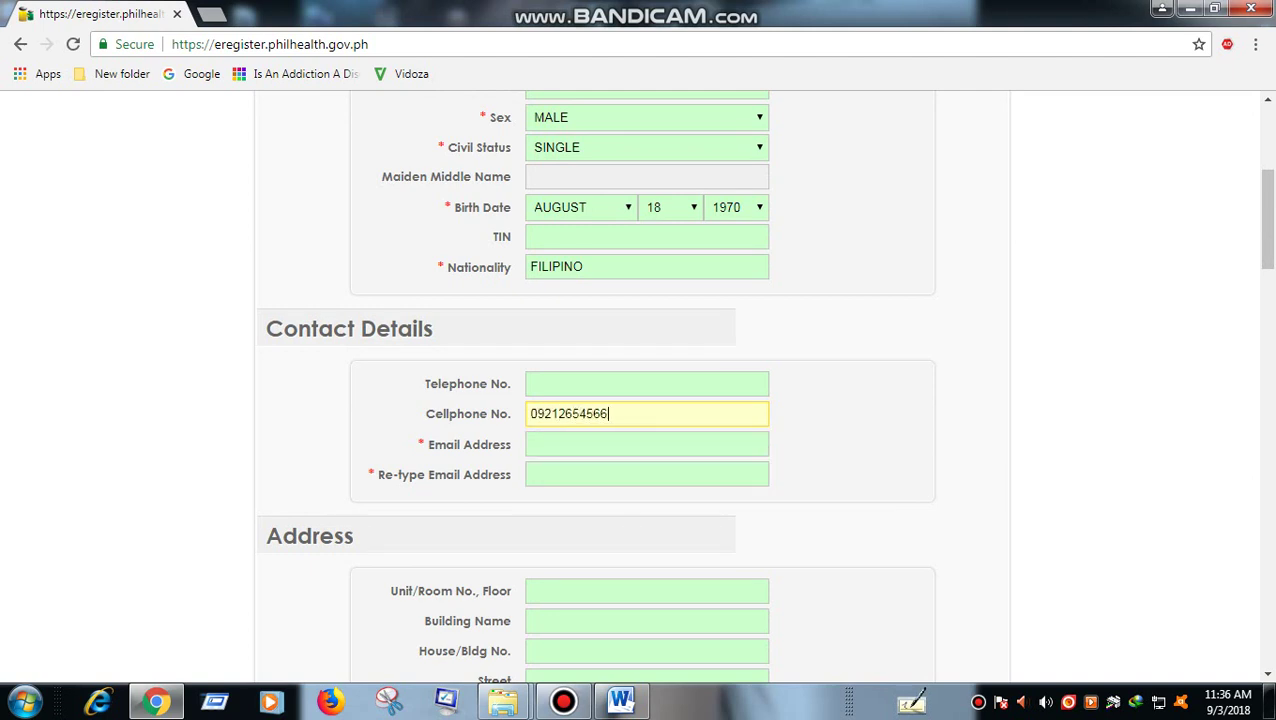
click(647, 444)
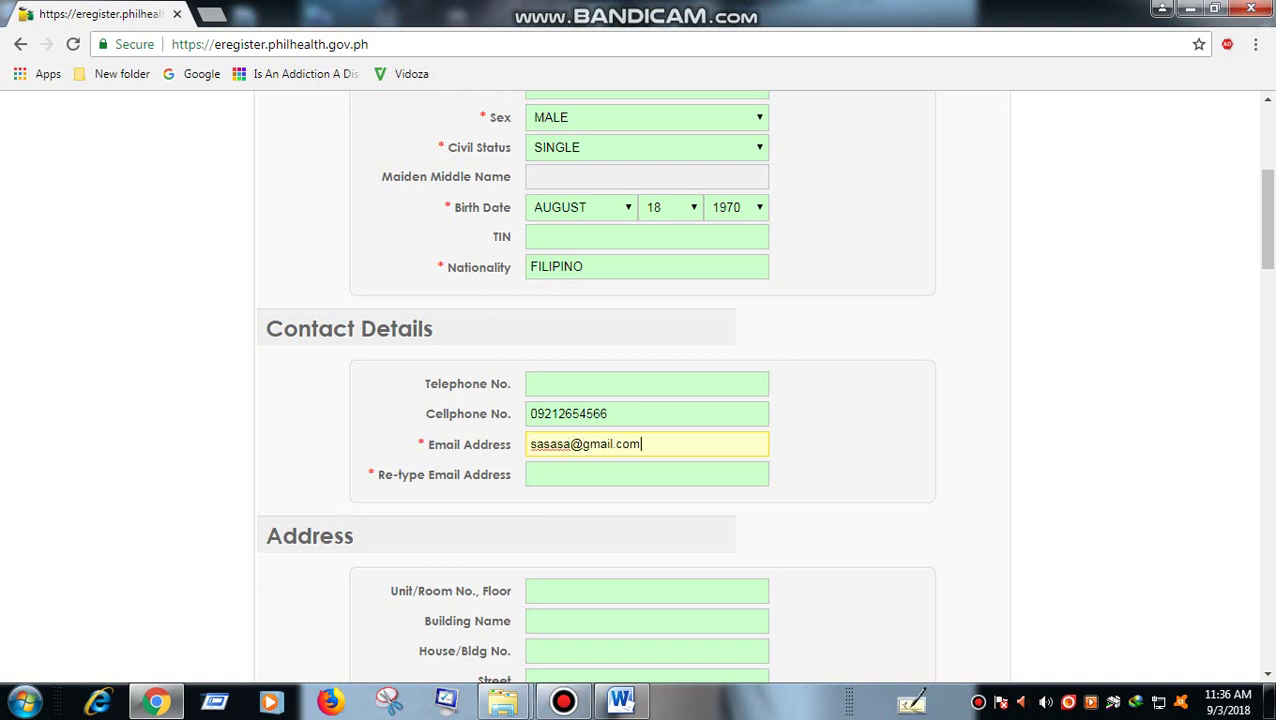
click(647, 474)
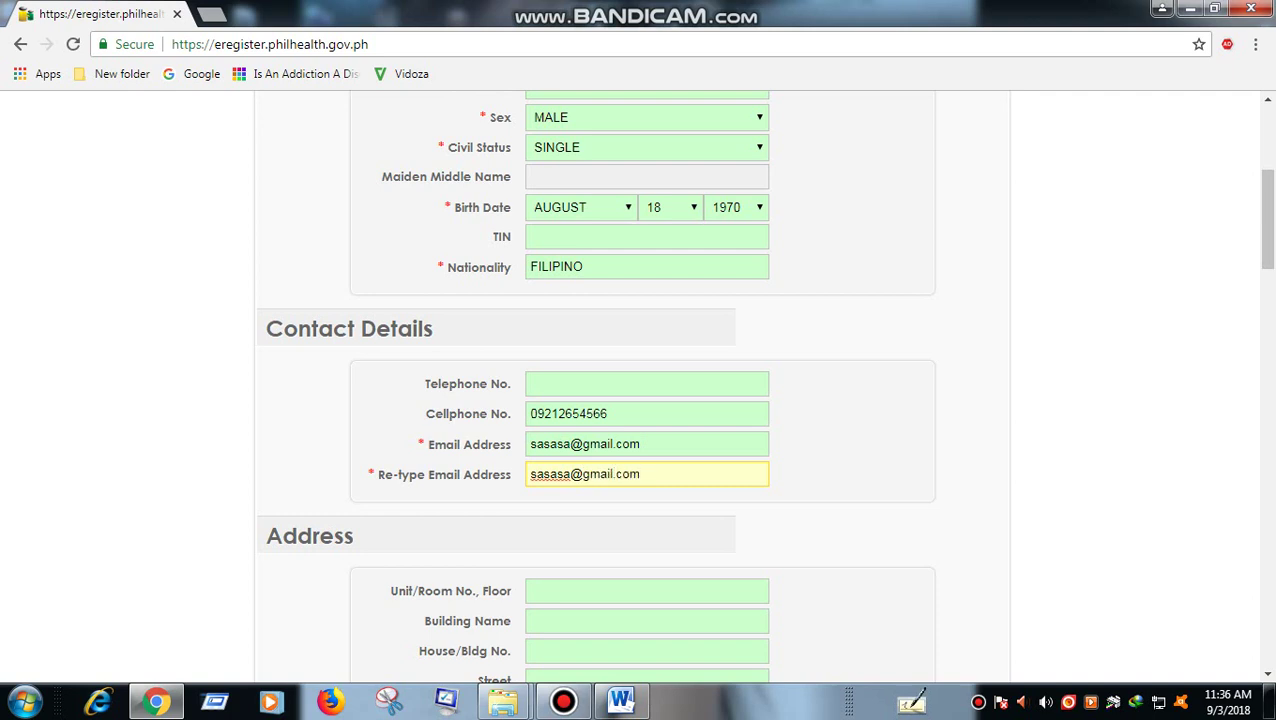
- In Word, write an active-email note, then replace it with 'mas okey gamitin ang GMAIL'
click(621, 700)
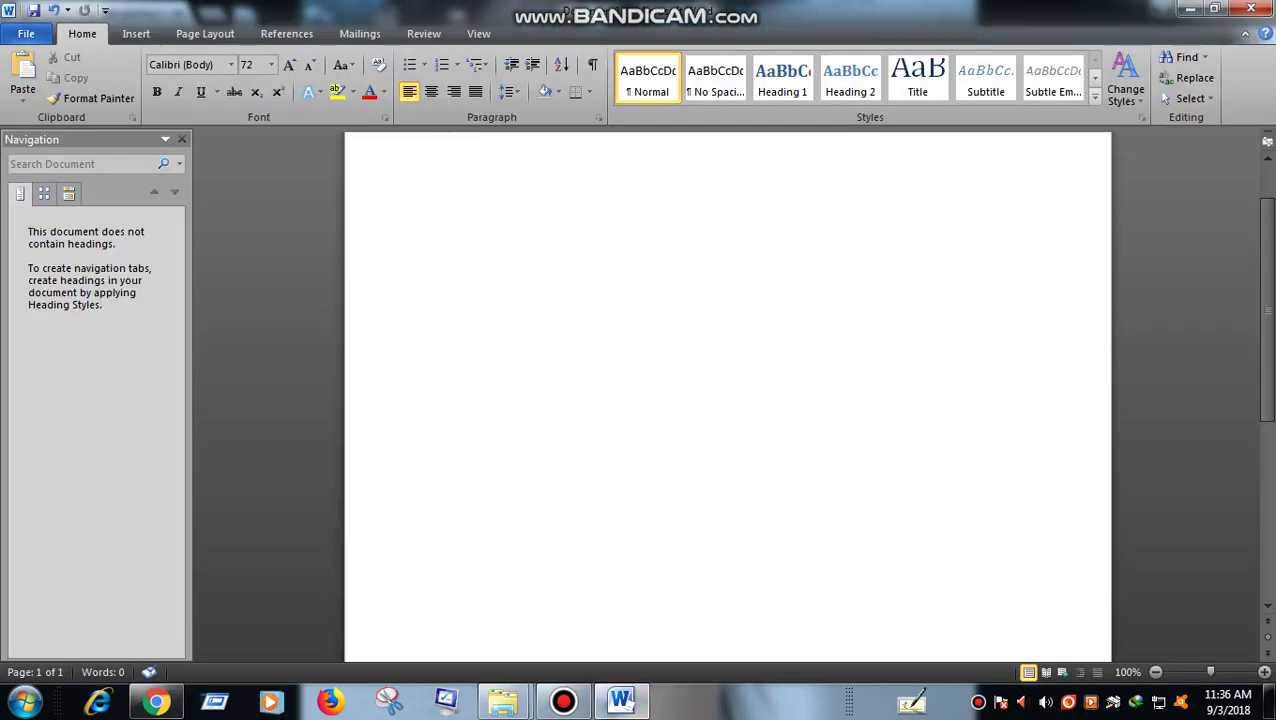
text(make sure po pla)
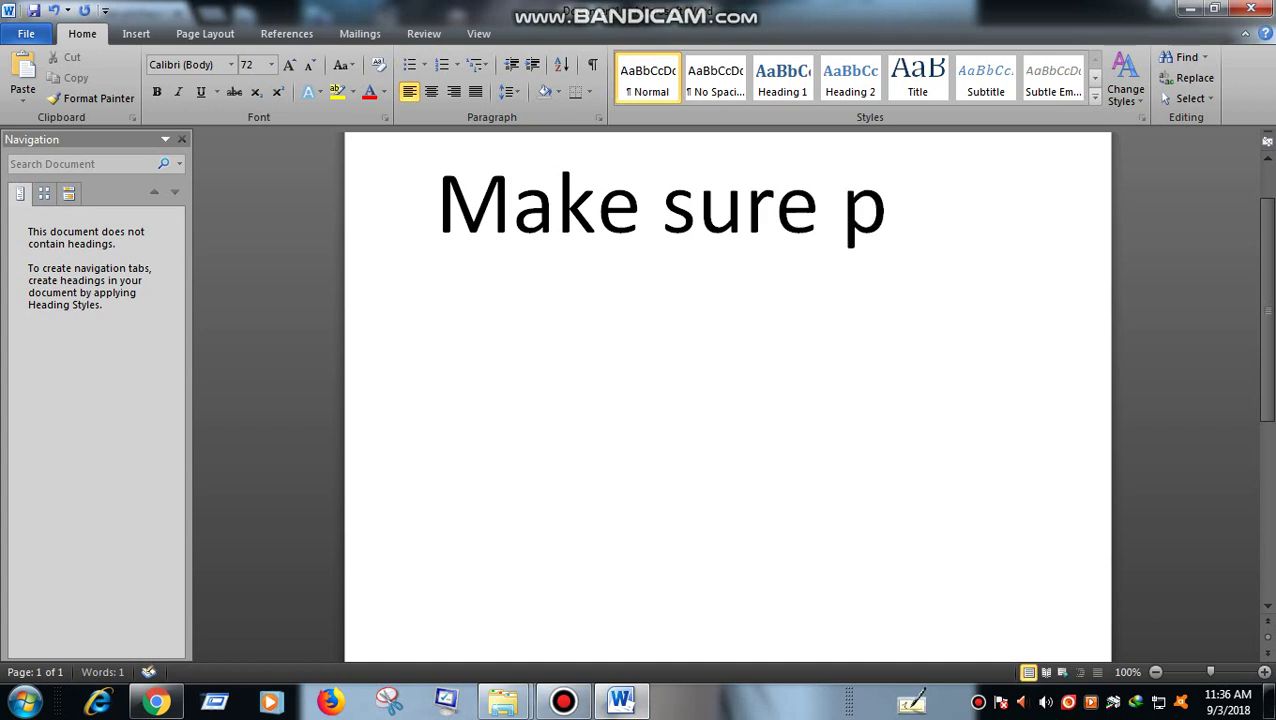
text( a)
key(BackSpace)
key(BackSpace)
key(BackSpace)
key(BackSpace)
key(BackSpace)
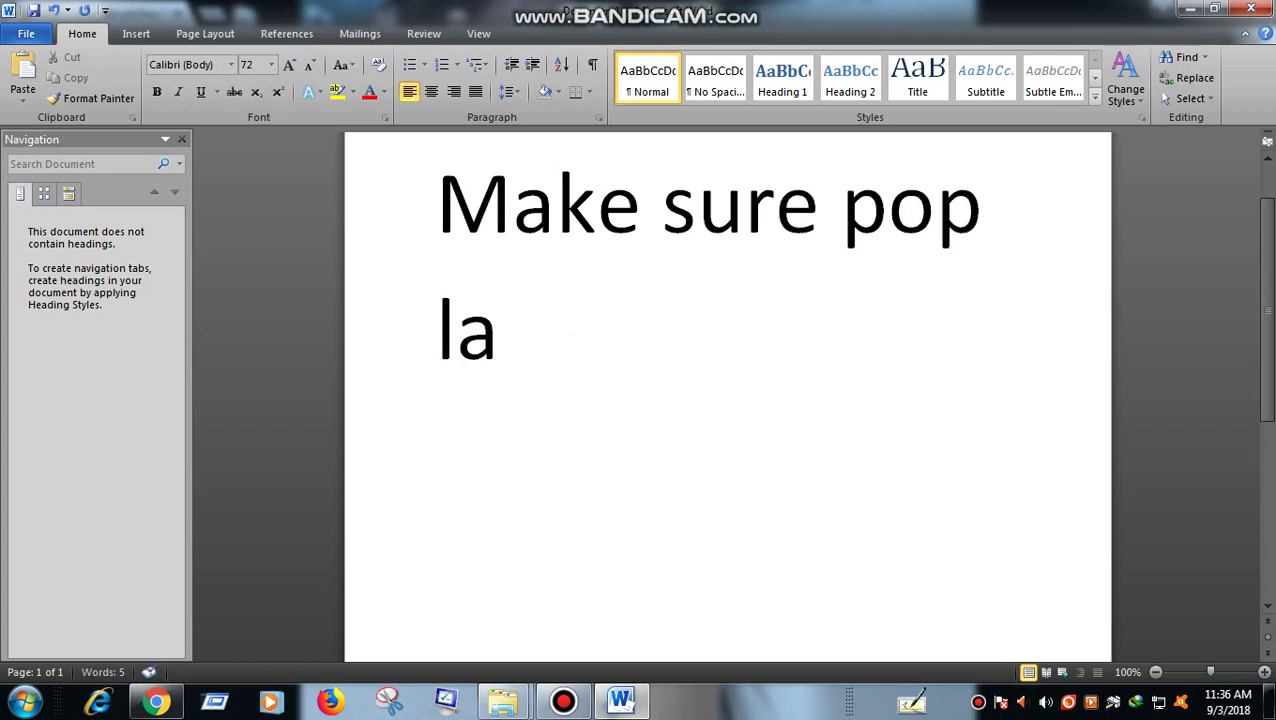
text(act)
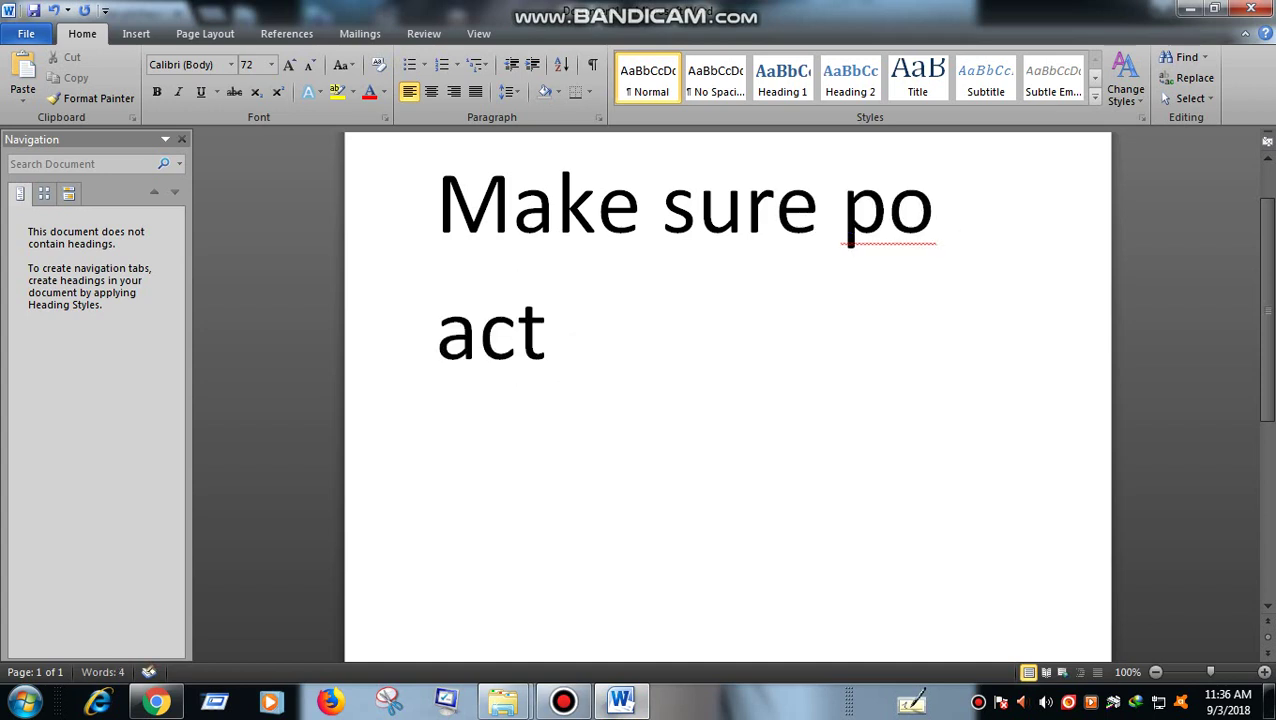
text(ive ang email)
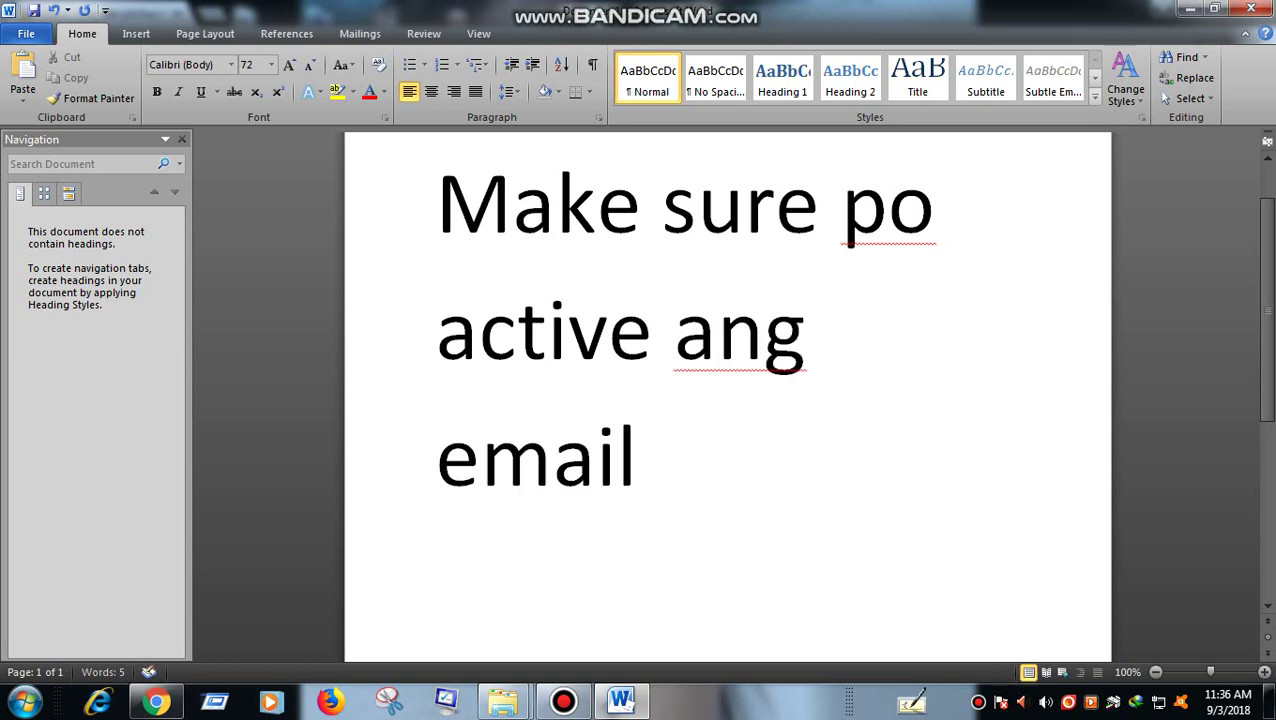
text( na gagamitin)
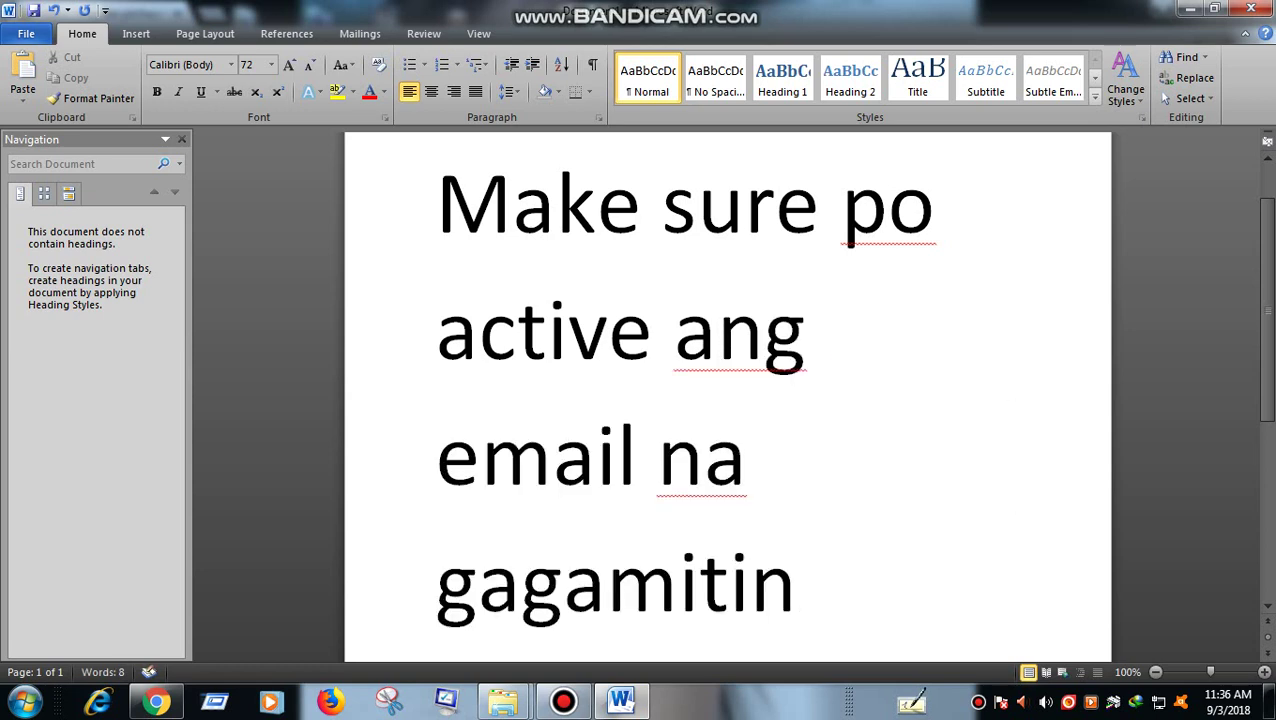
key(ctrl+a)
text(mas)
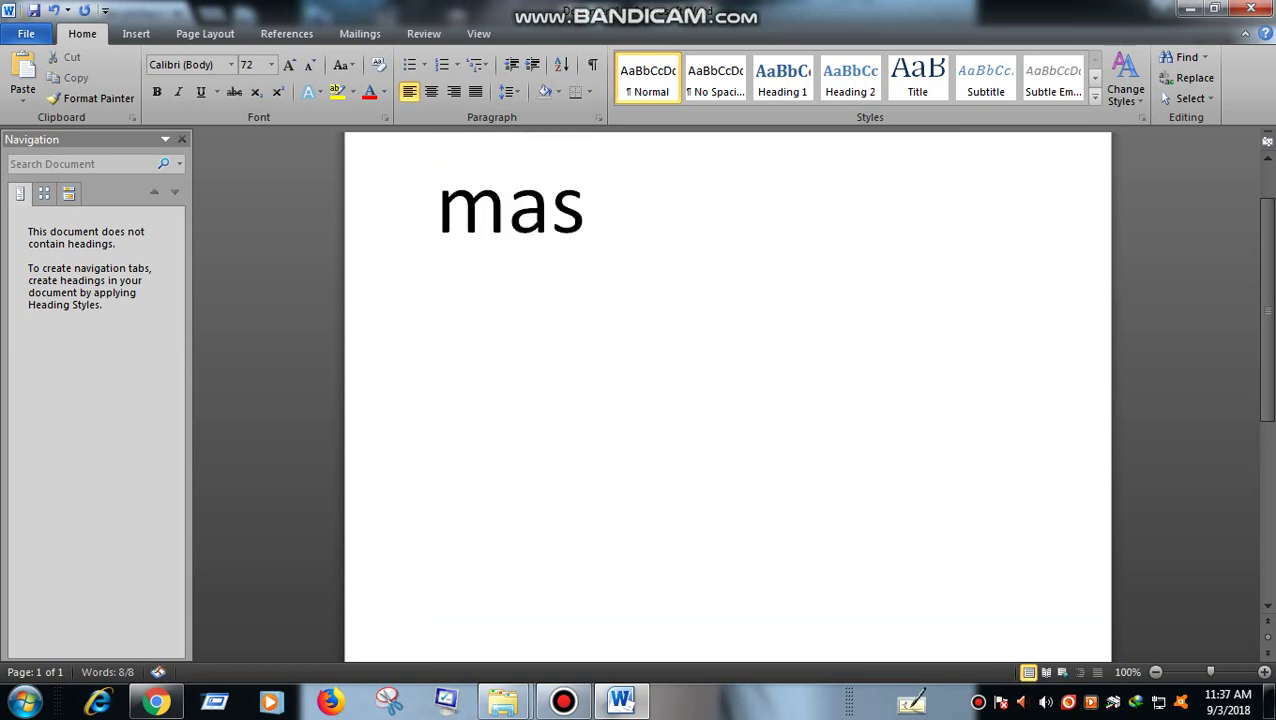
text( okey gami)
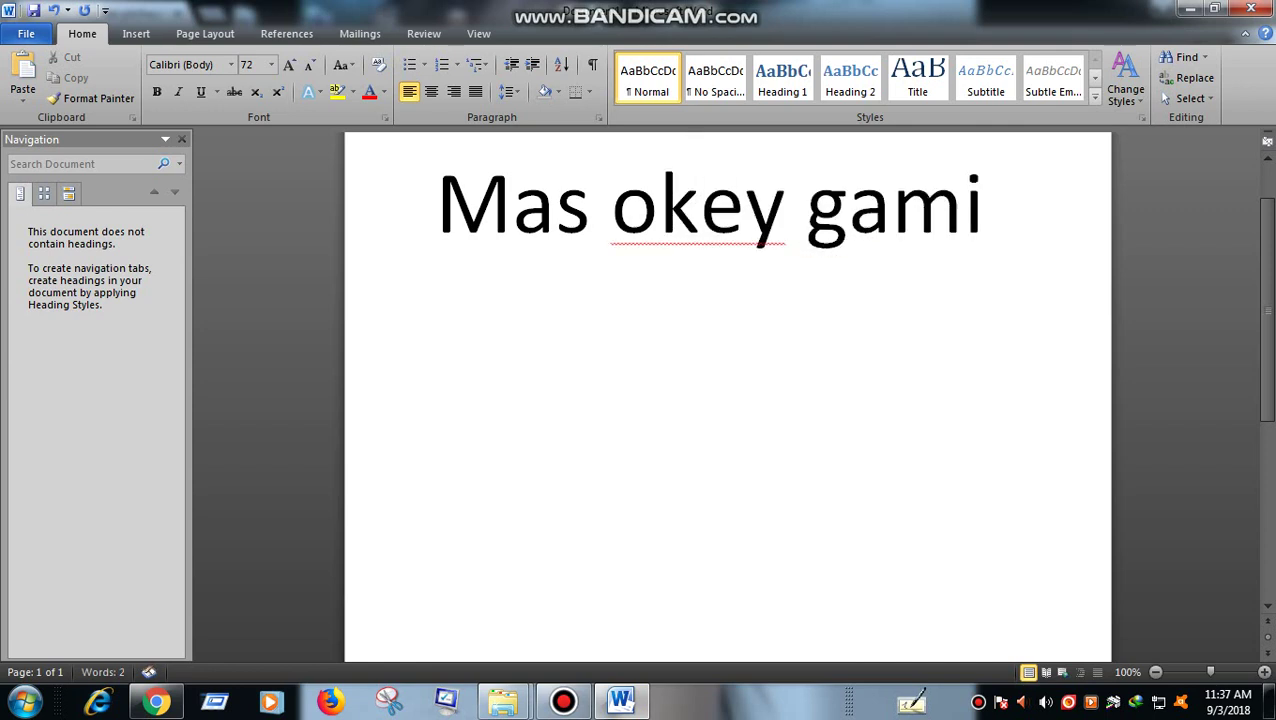
text(tin ang GMAILK)
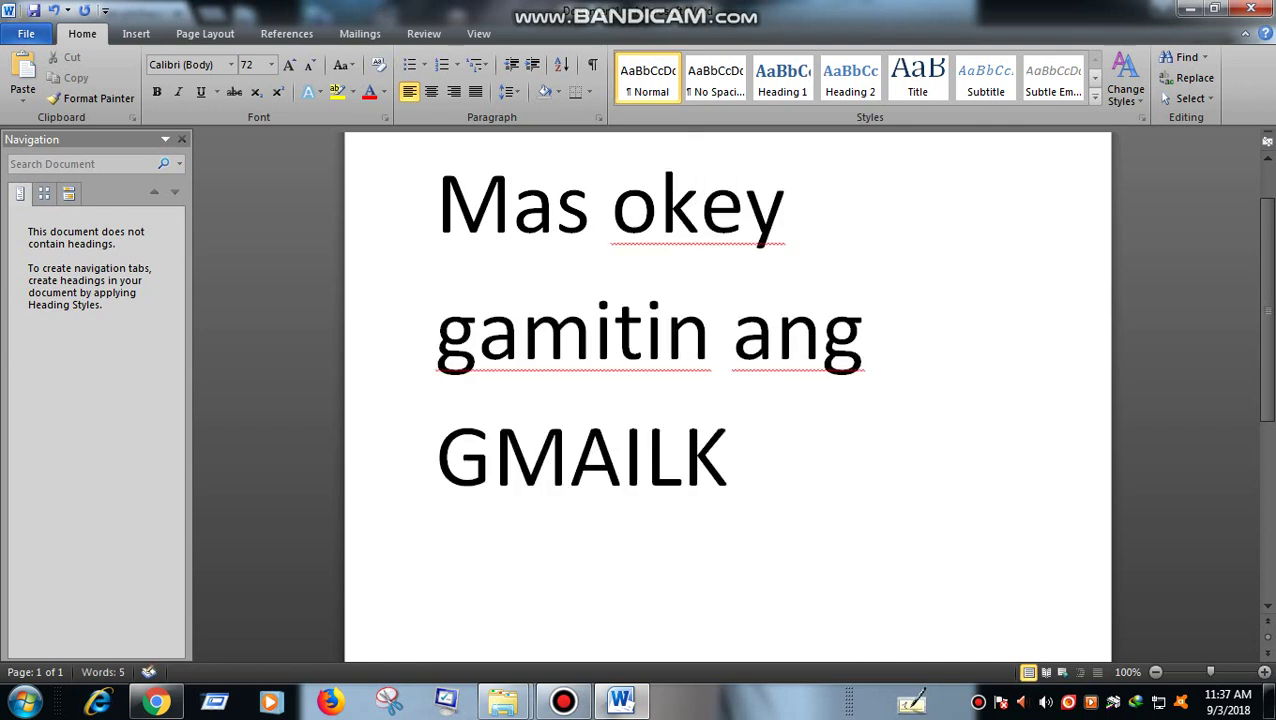
key(BackSpace)
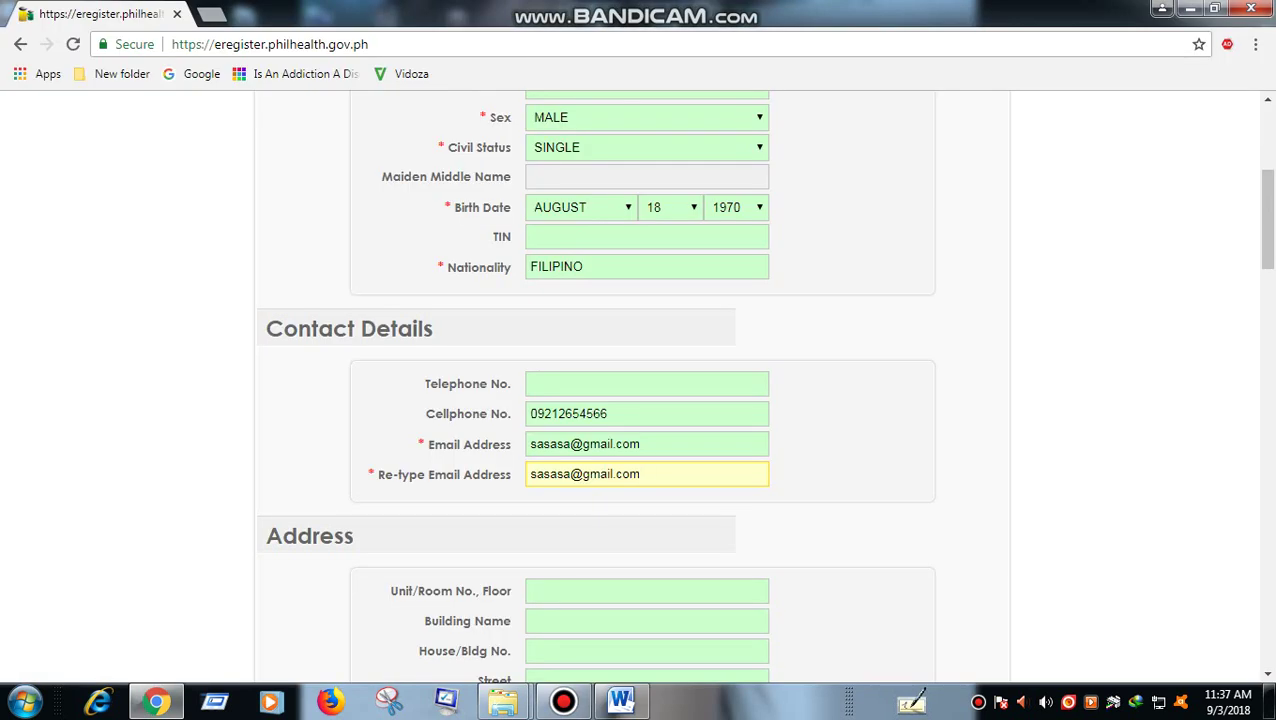
- Choose the home address province and city, and enter the street
scroll(595, 386, down, 3)
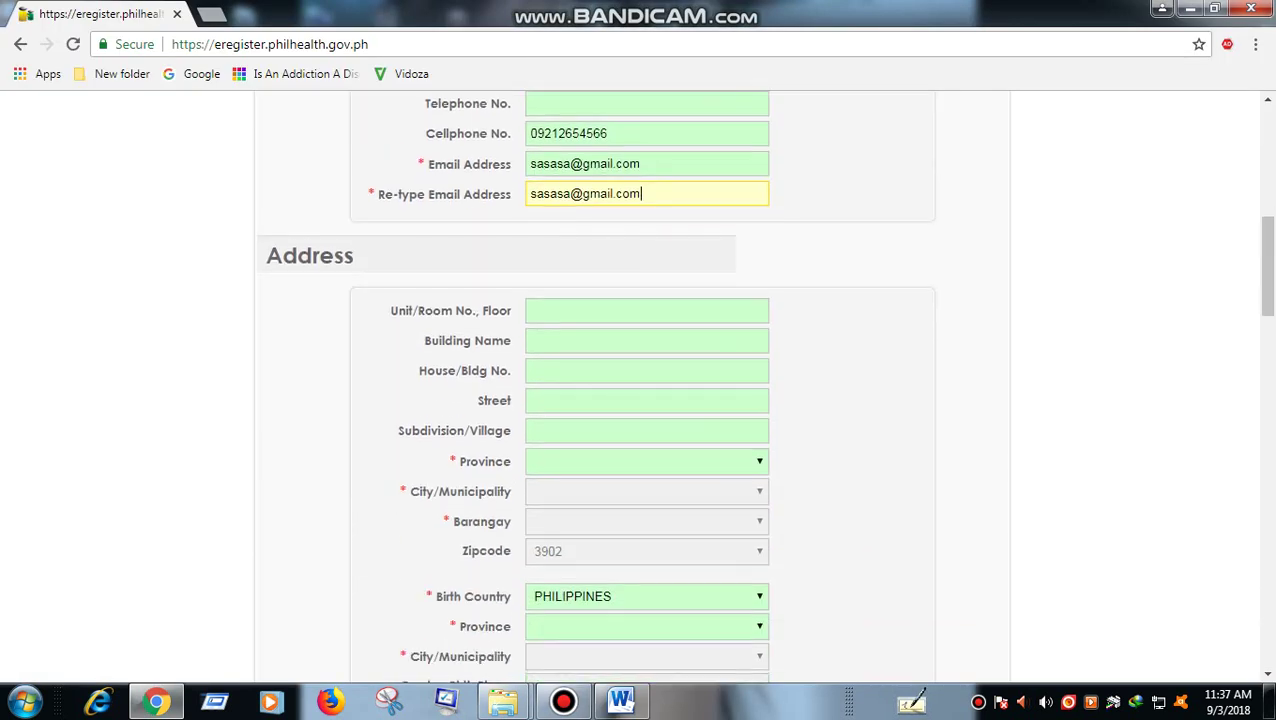
click(646, 460)
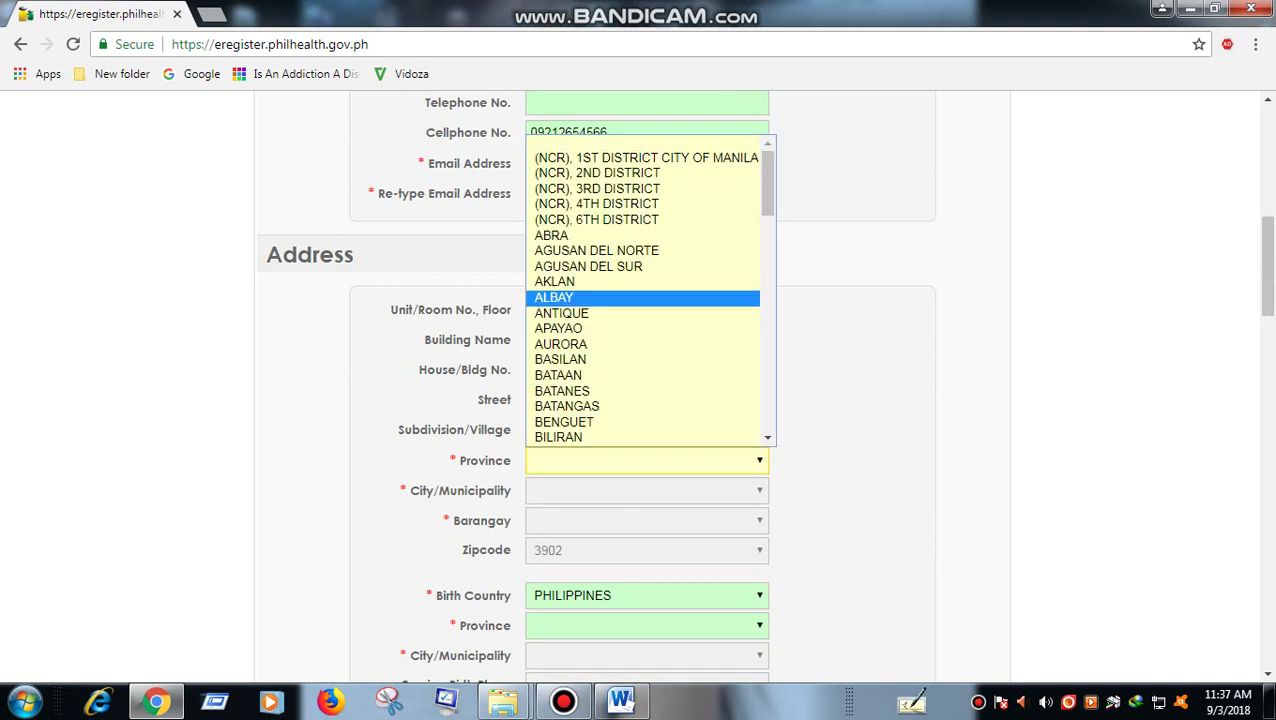
click(588, 266)
scroll(588, 266, down, 1)
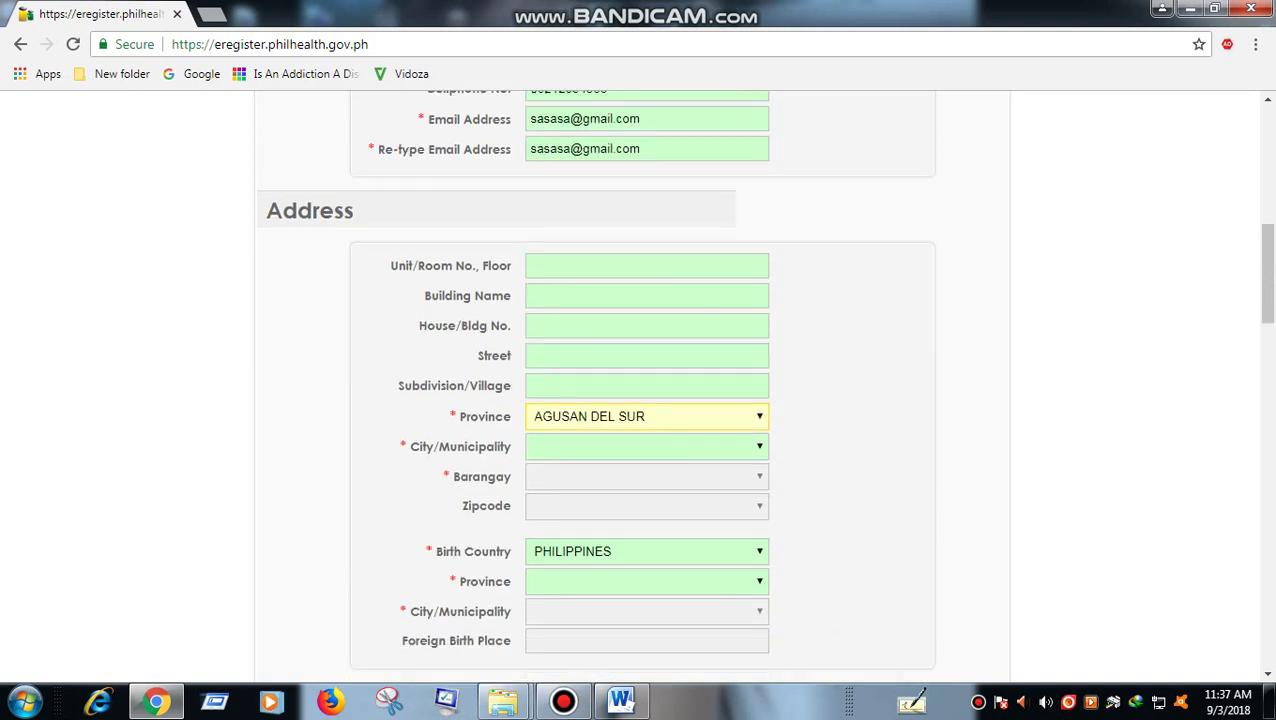
click(646, 396)
click(560, 481)
click(646, 305)
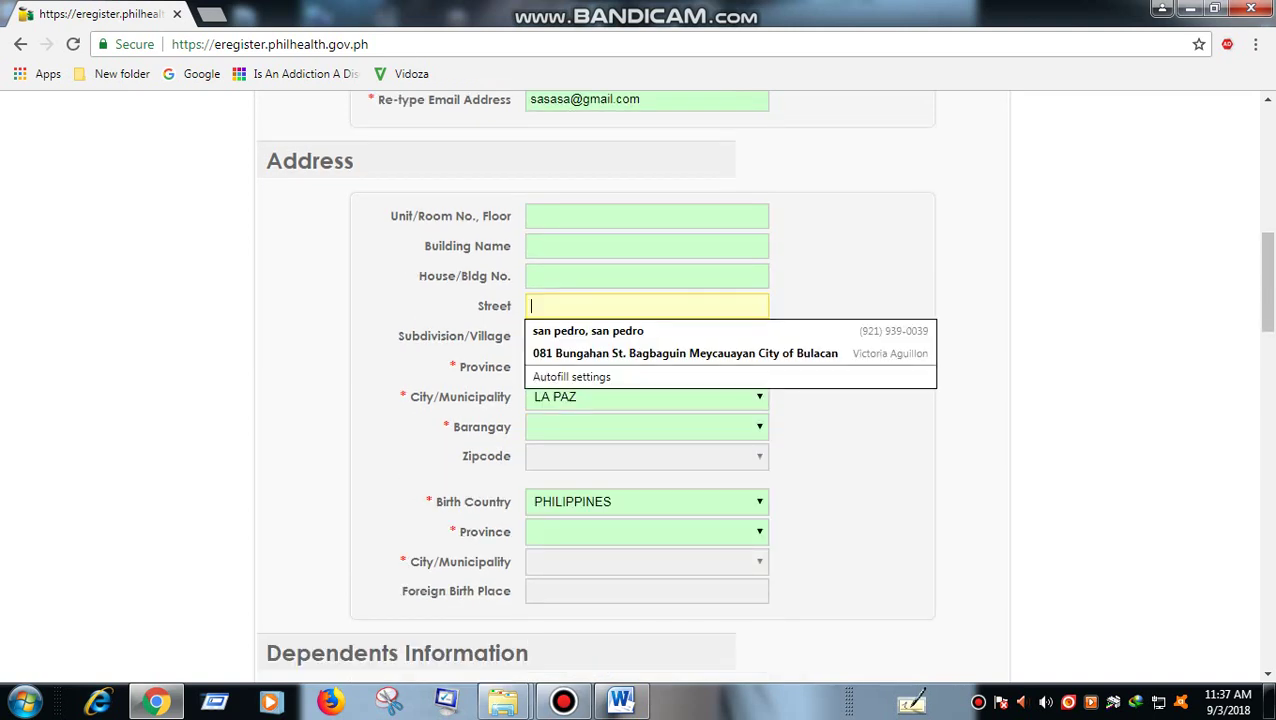
text(SASA)
- Pick the address barangay and set the birthplace to TABUAN-LASA, BASILAN
click(646, 531)
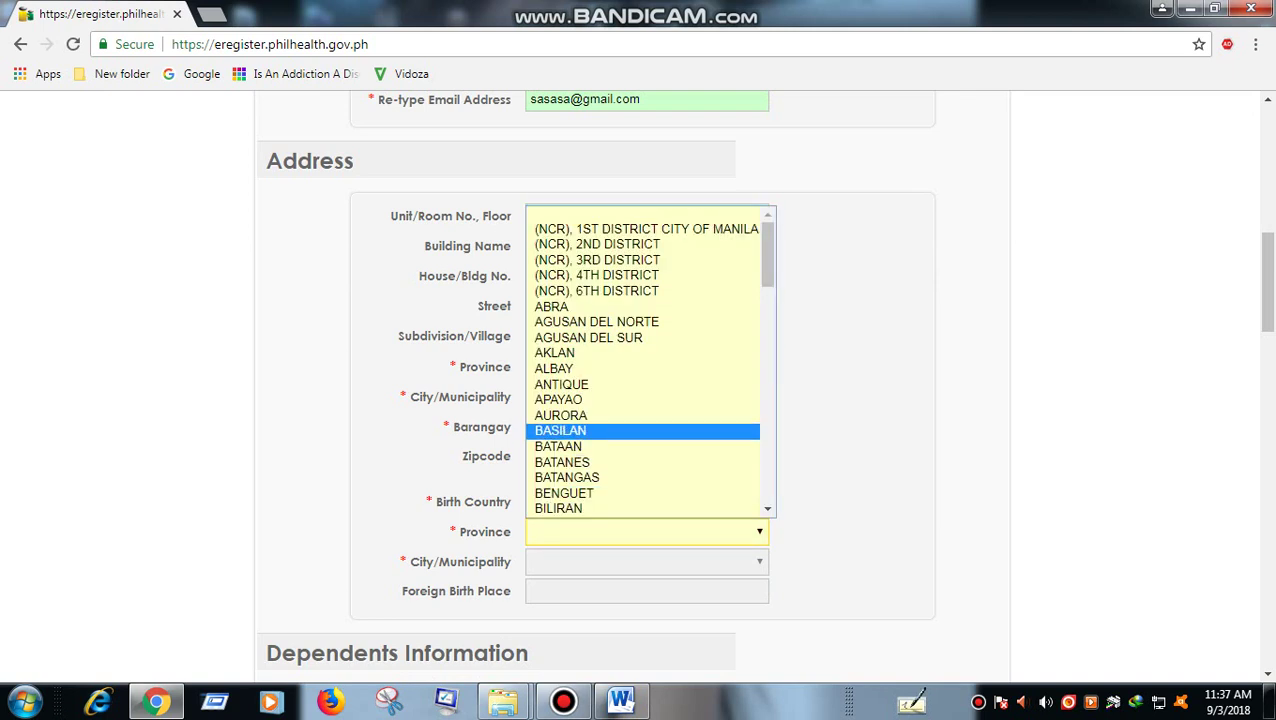
click(646, 431)
click(646, 426)
click(600, 358)
scroll(646, 400, down, 1)
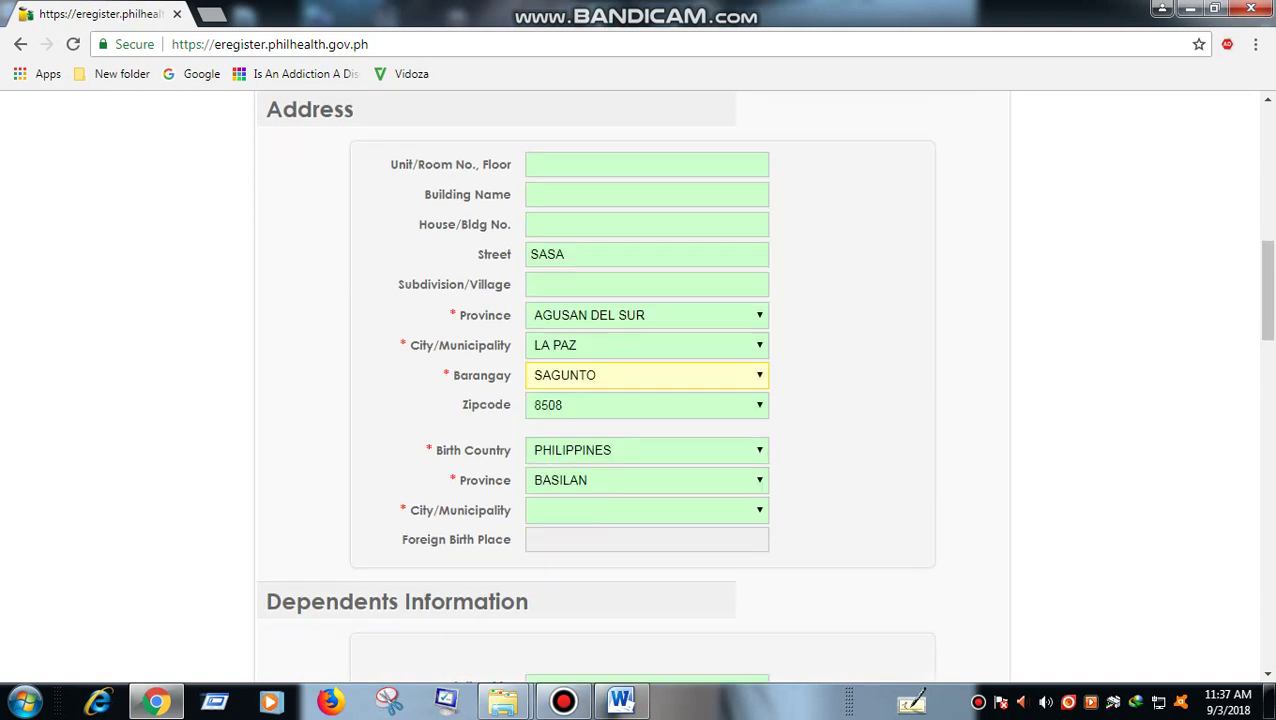
click(646, 466)
click(570, 396)
scroll(646, 400, down, 1)
scroll(646, 400, down, 8)
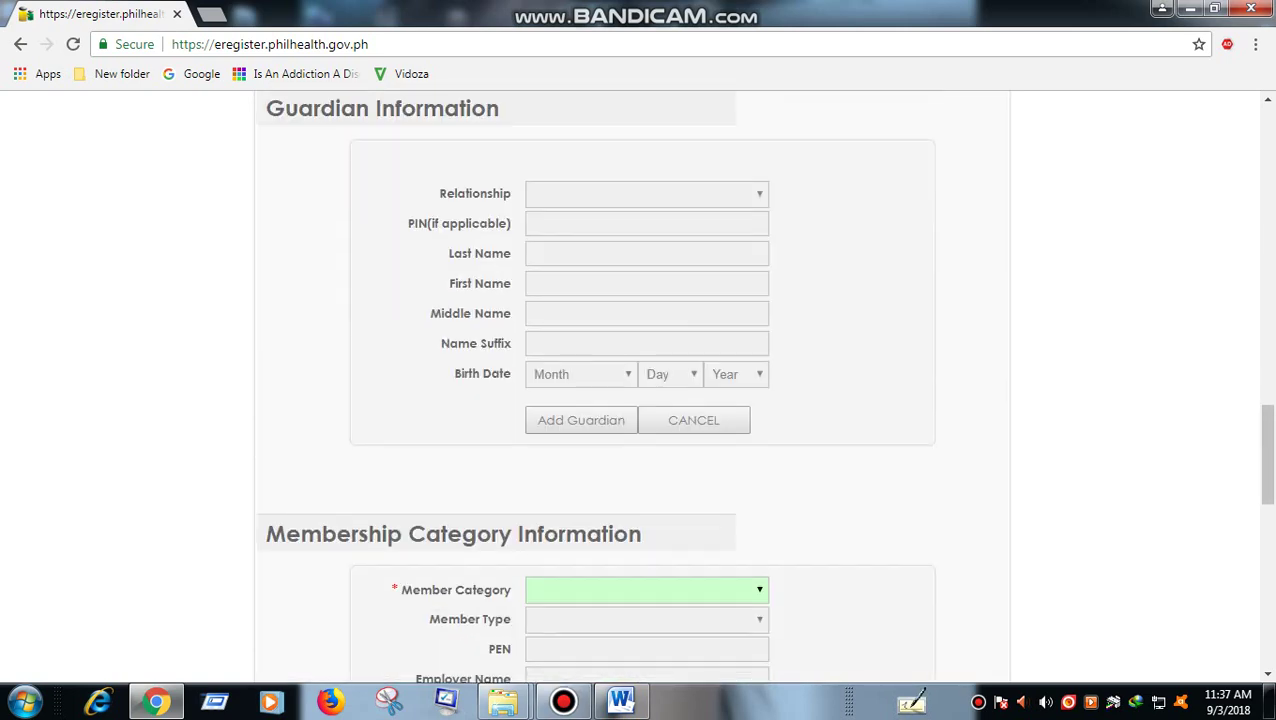
- Set the member category to INDIVIDUALLY PAYING MEMBER and member type to OTHERS
scroll(646, 400, down, 2)
click(646, 403)
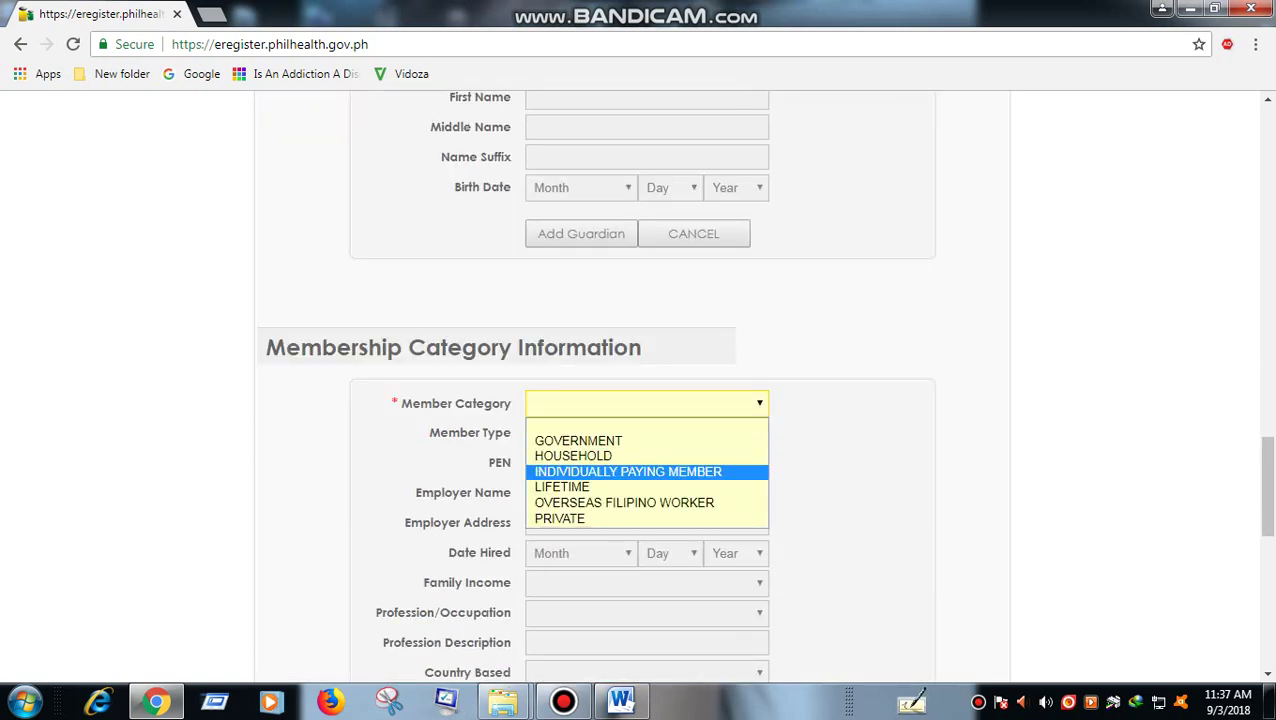
click(628, 471)
click(646, 432)
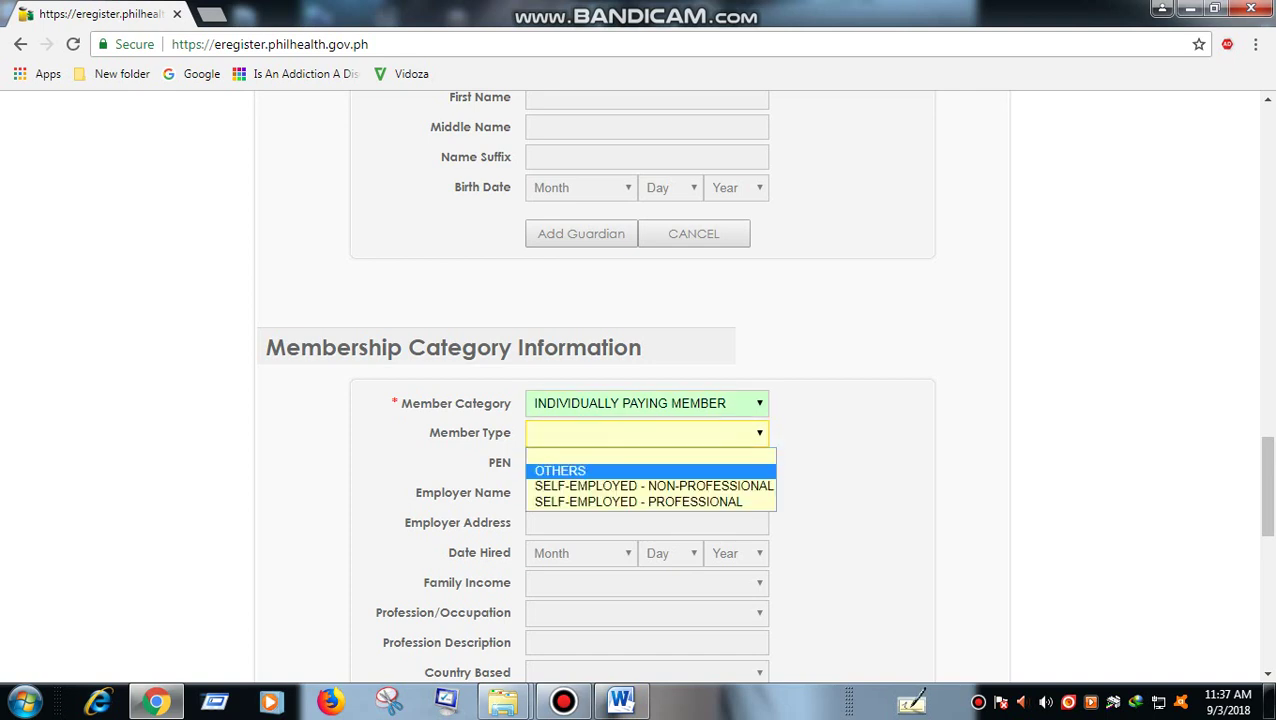
key(Return)
- Choose Birth Certificate as the document, enter the CAPTCHA and complete the attestation
scroll(640, 400, down, 1)
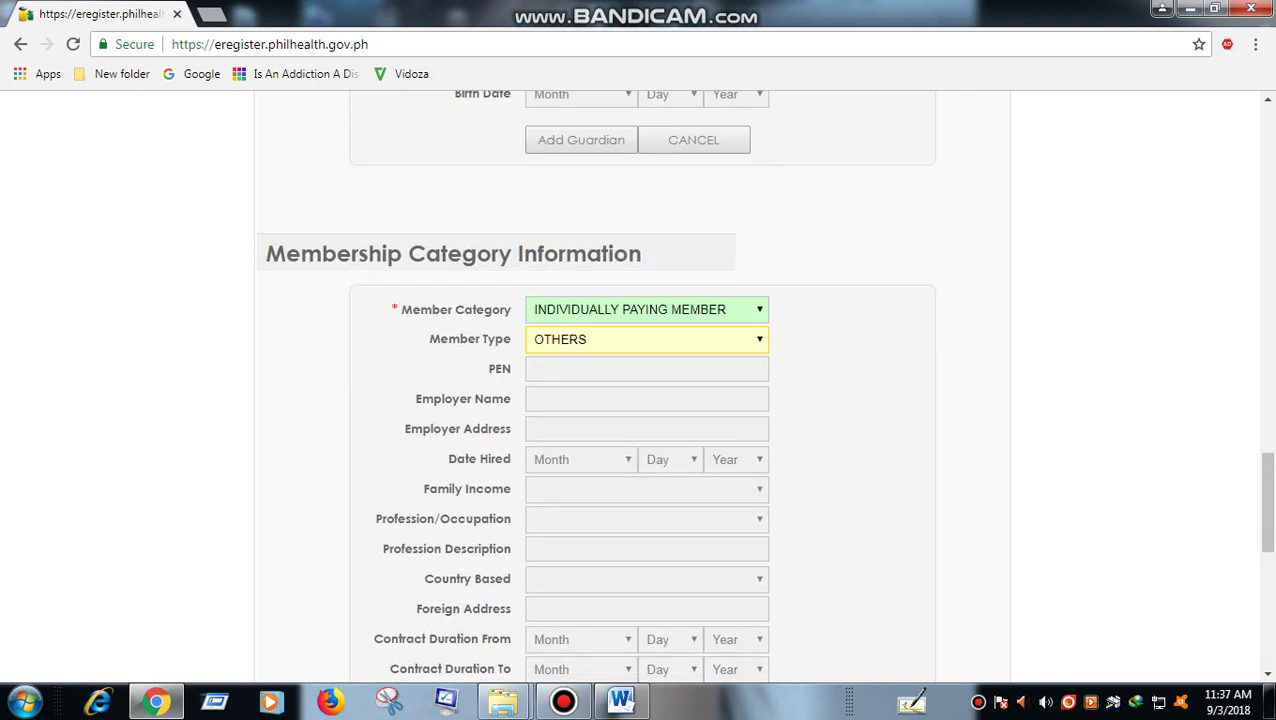
scroll(640, 400, down, 5)
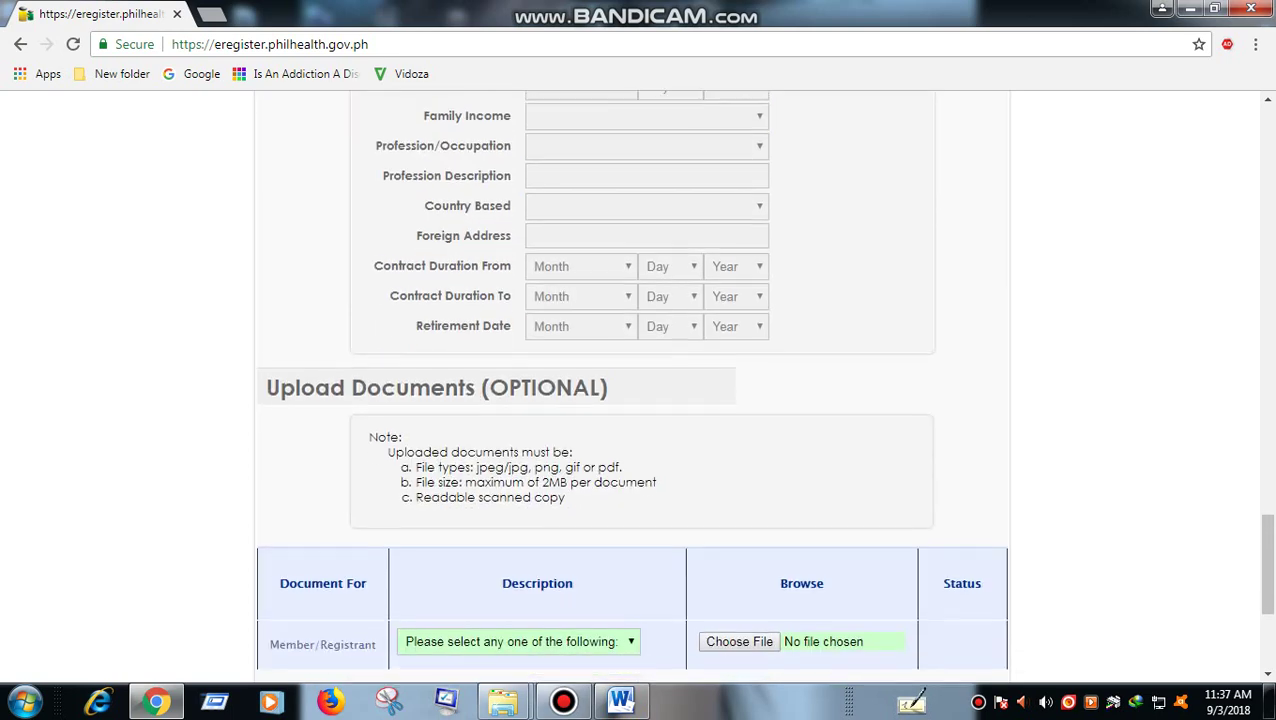
click(519, 546)
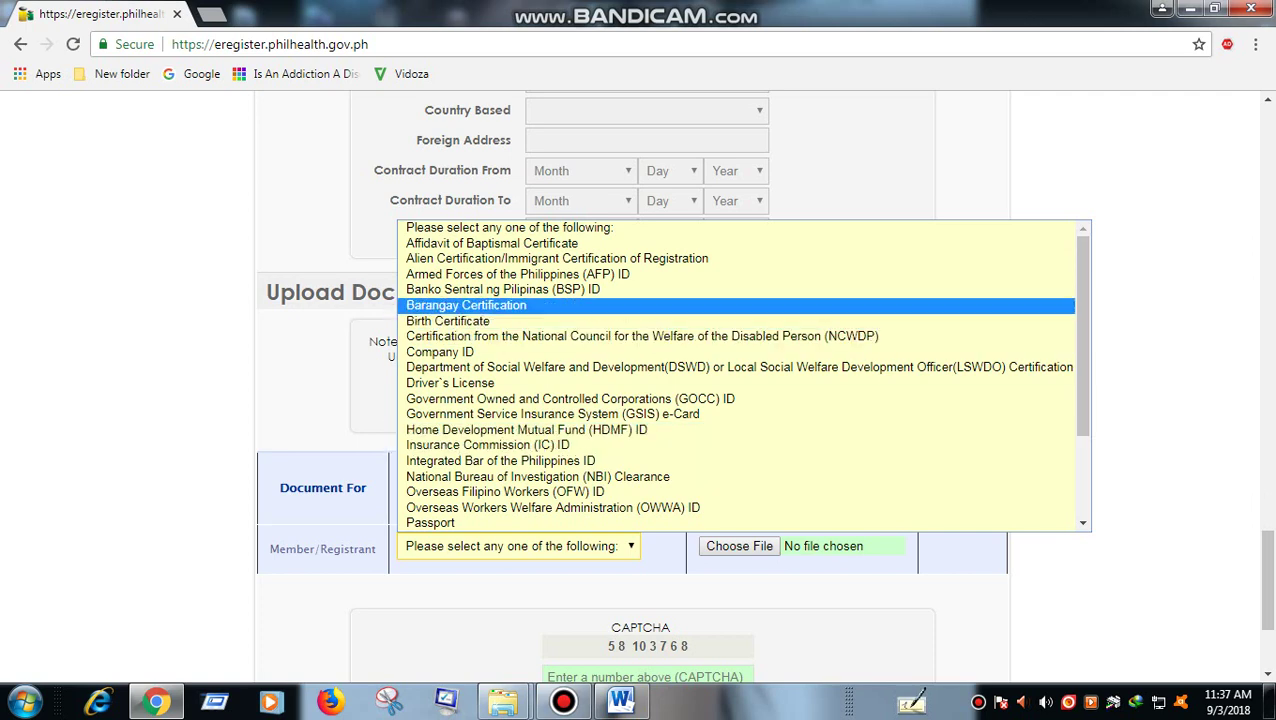
click(448, 321)
scroll(448, 321, down, 2)
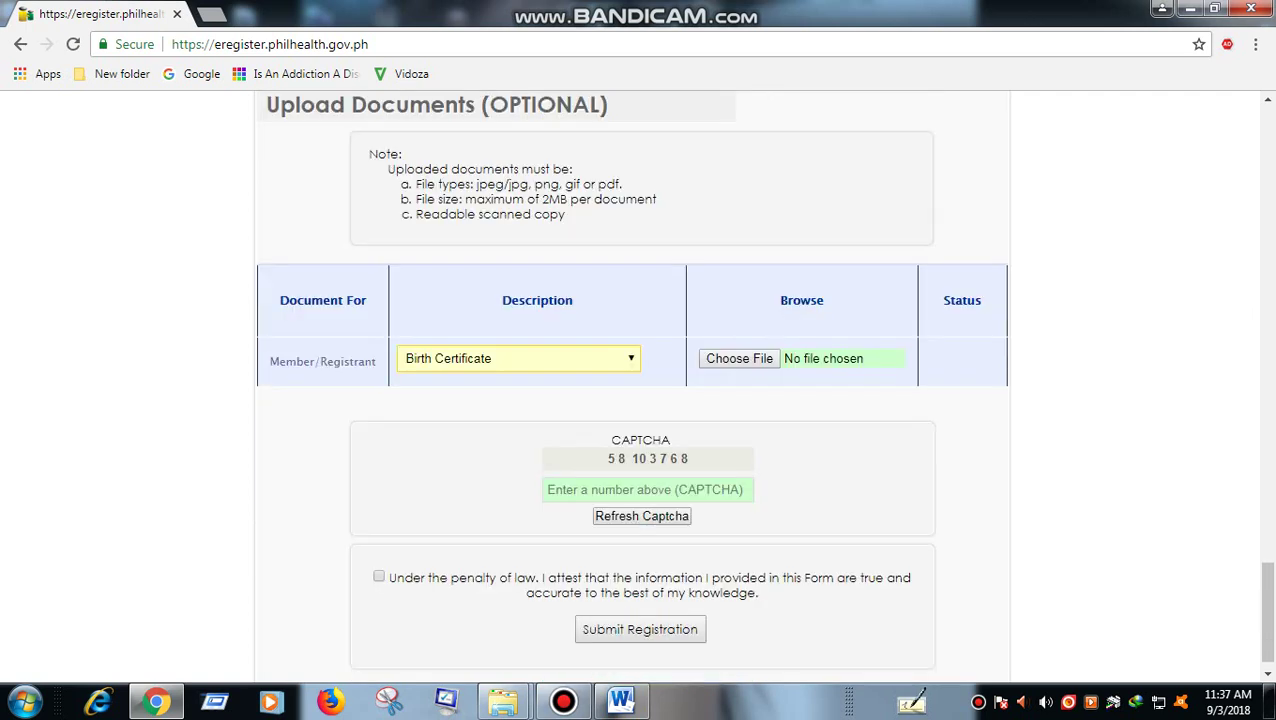
click(647, 489)
text(58103768)
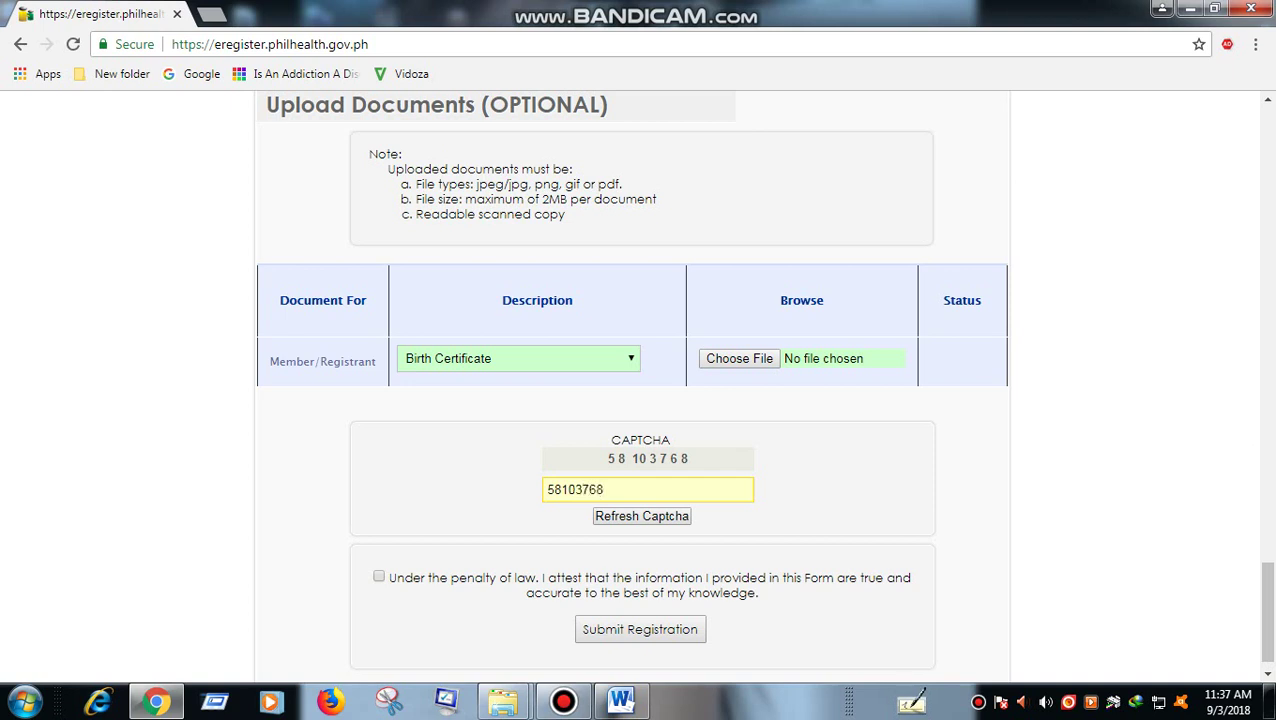
double_click(684, 458)
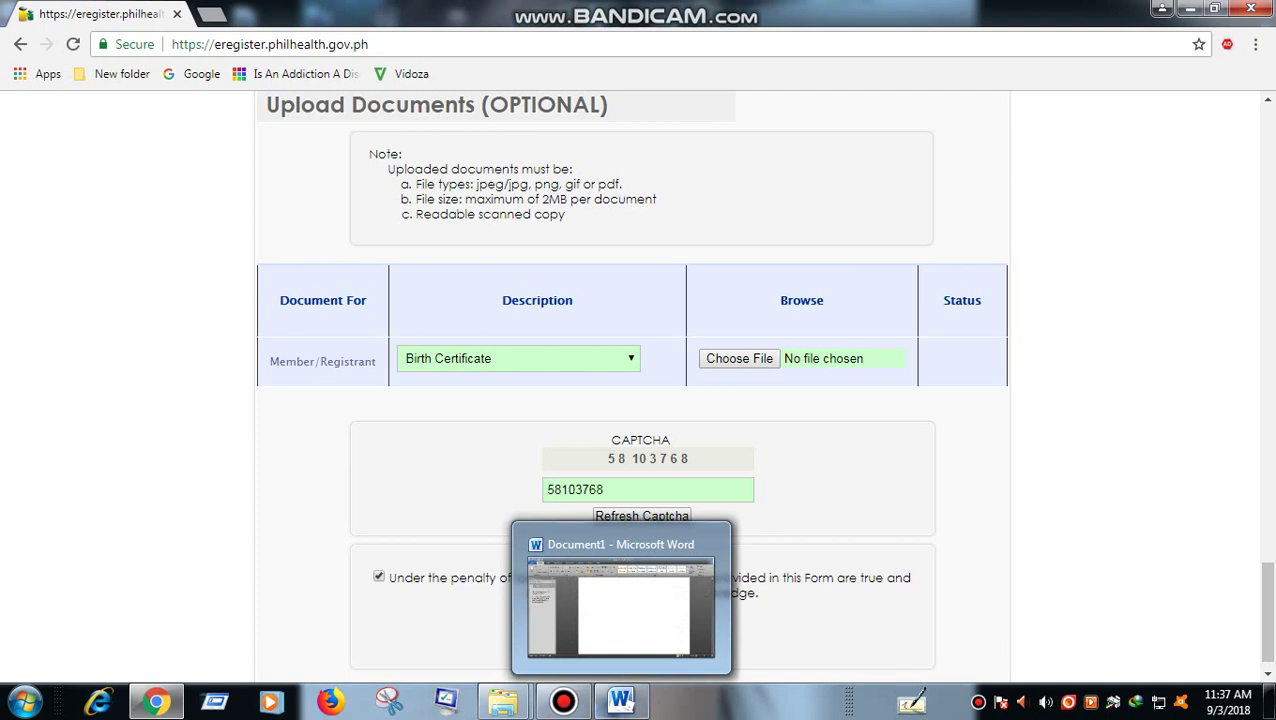
click(620, 700)
- Write 'pagkatapos fillup click submit', then replace it with 'pagkatapos po ay check sa email nyo'
text(p)
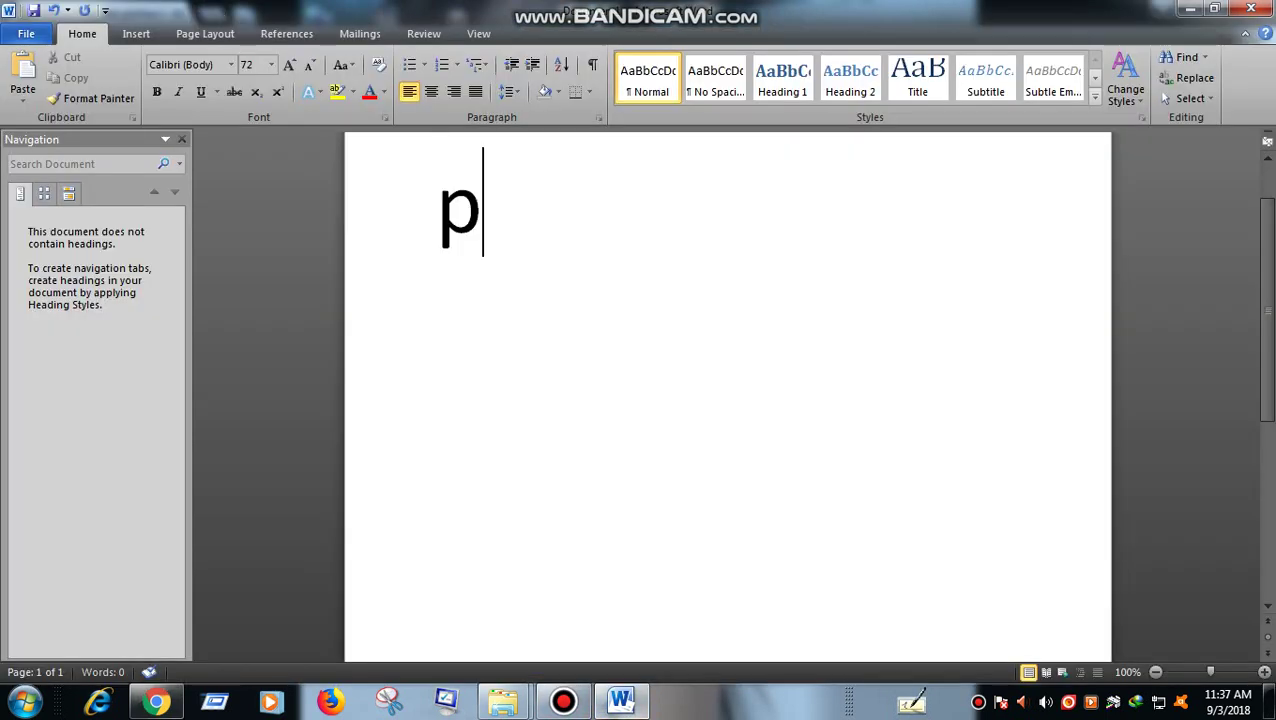
text(agkatapos fil)
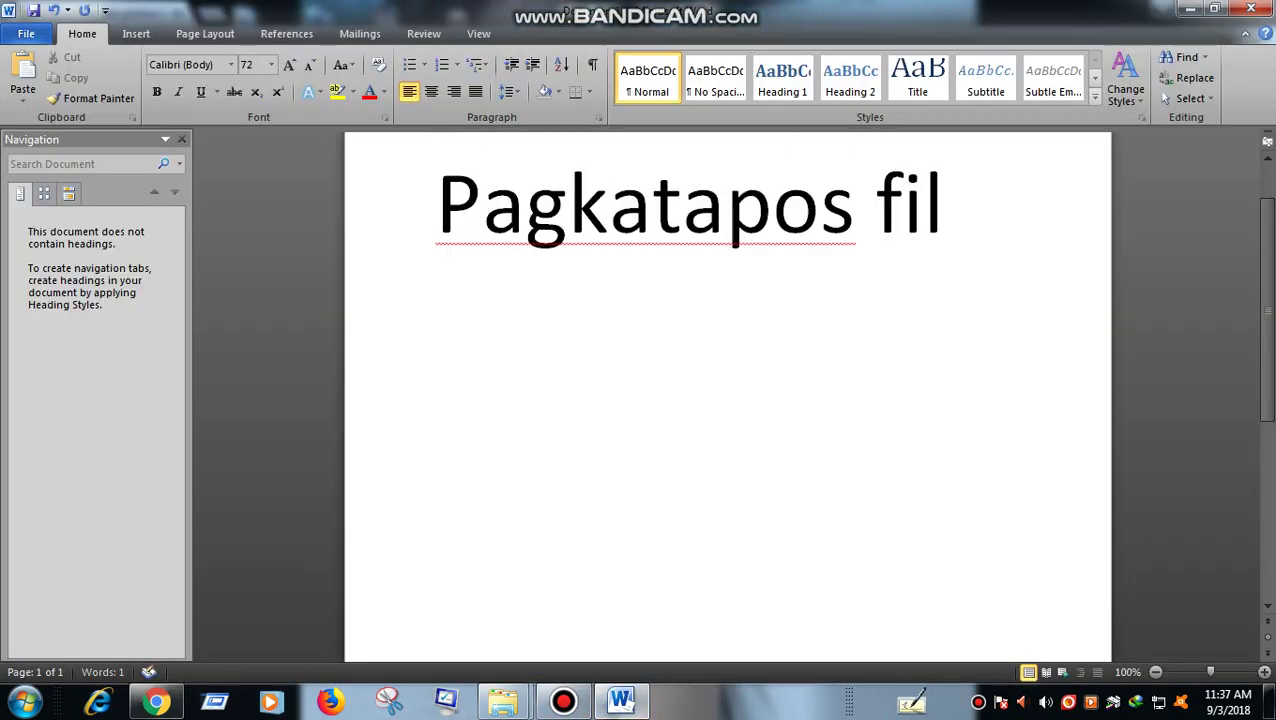
text(lup)
key(alt+Tab)
key(alt+Tab)
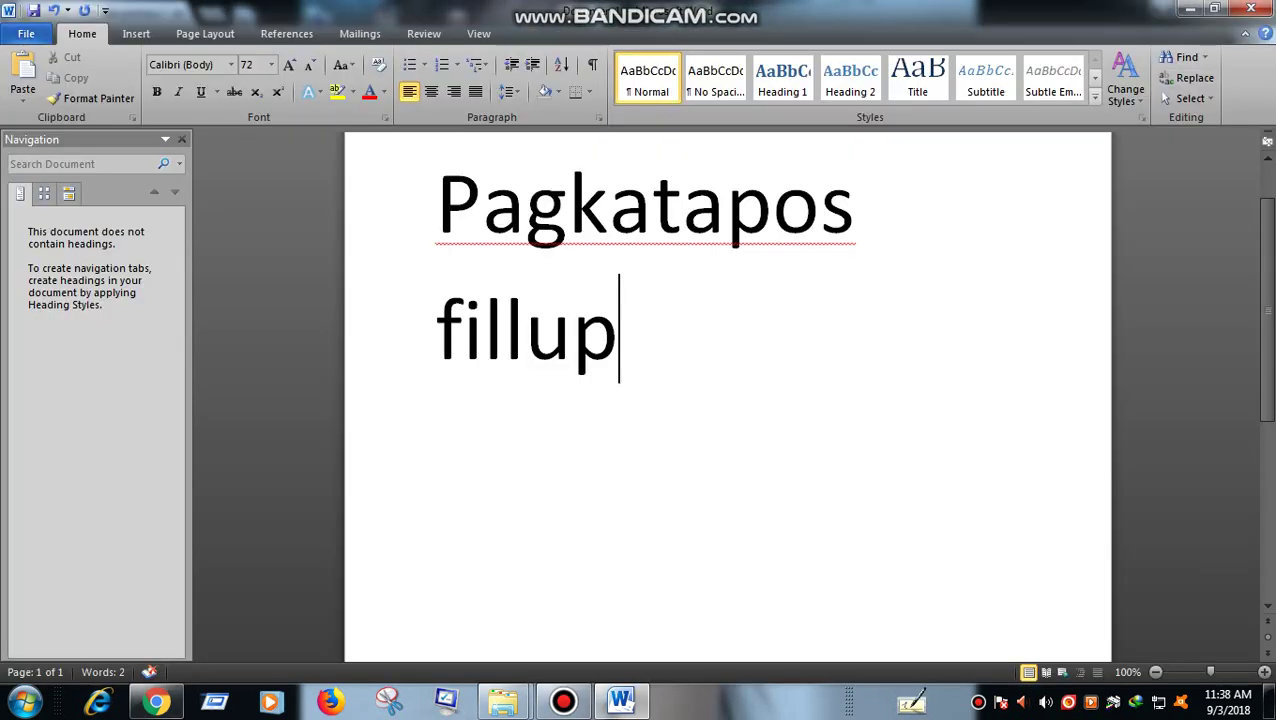
text(cli)
key(BackSpace)
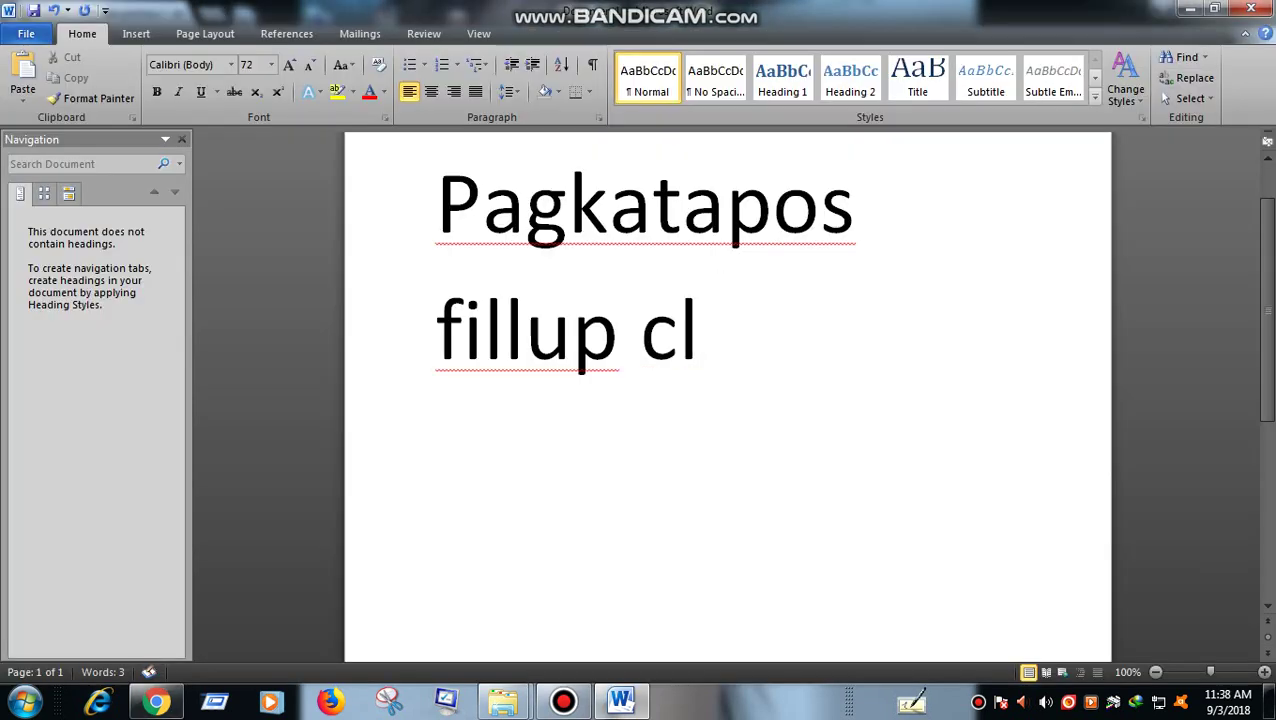
text(ick submit)
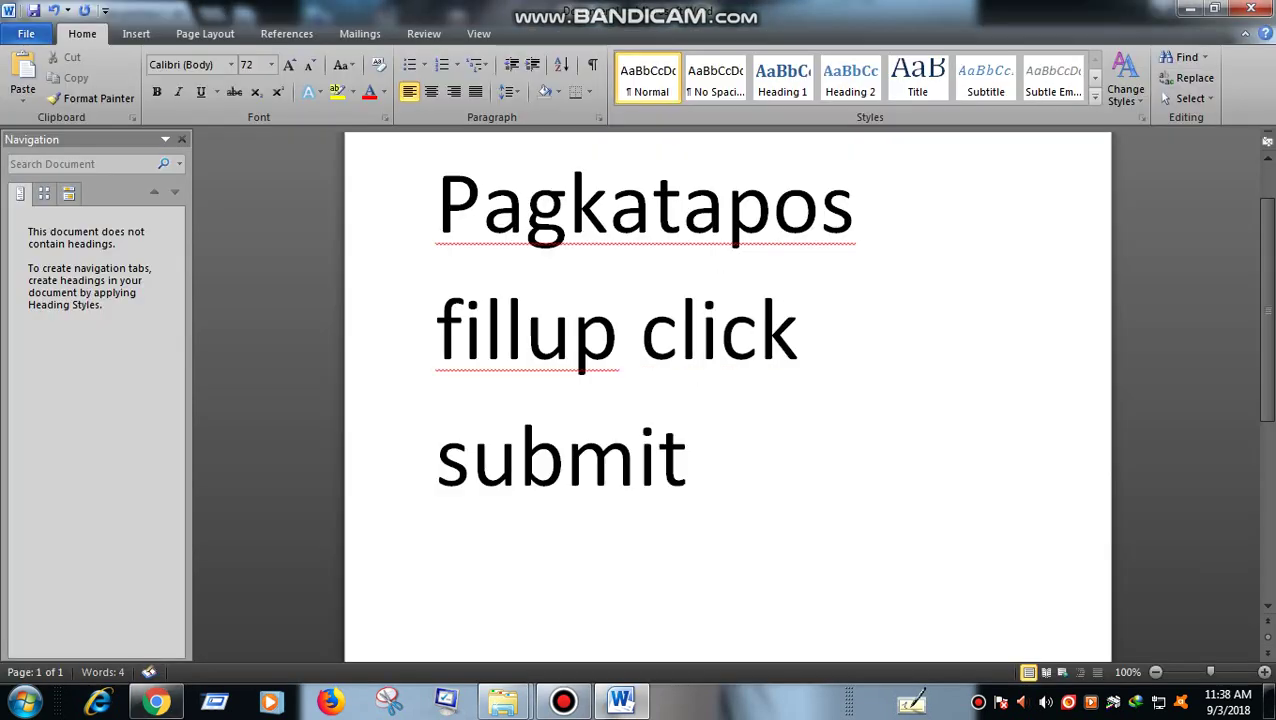
key(ctrl+a)
text(p)
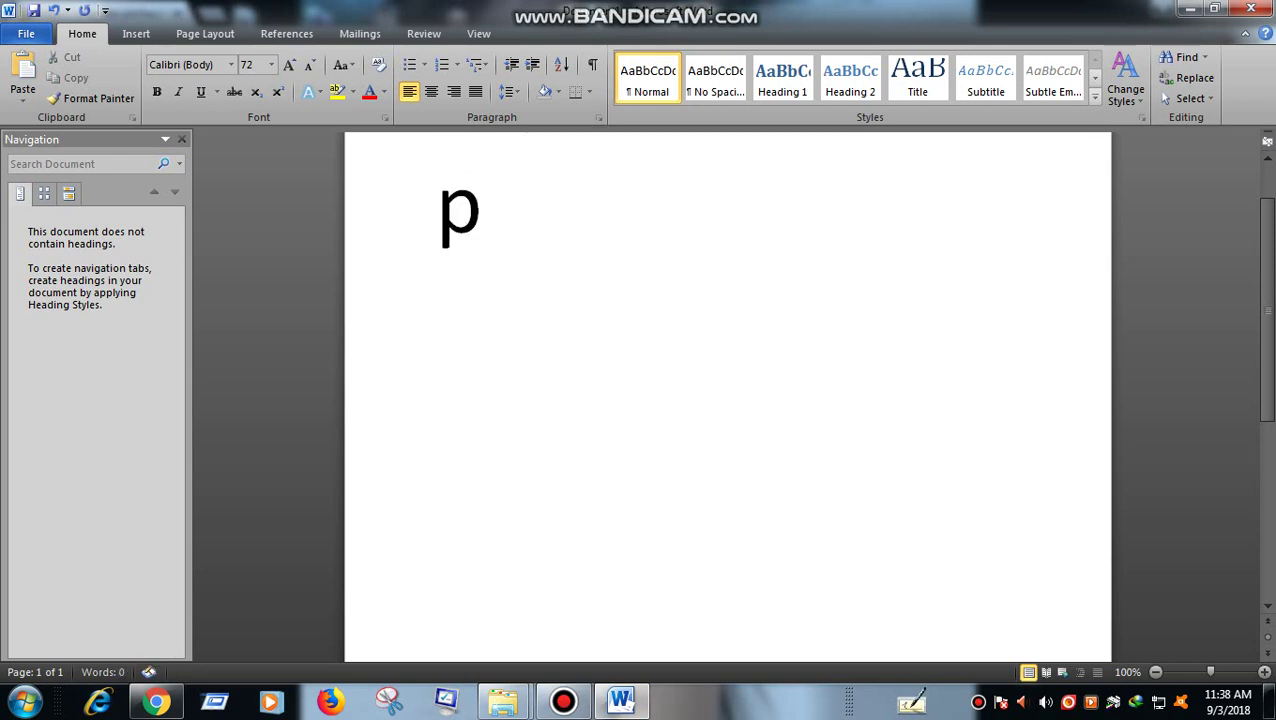
text(agkatapos po ay)
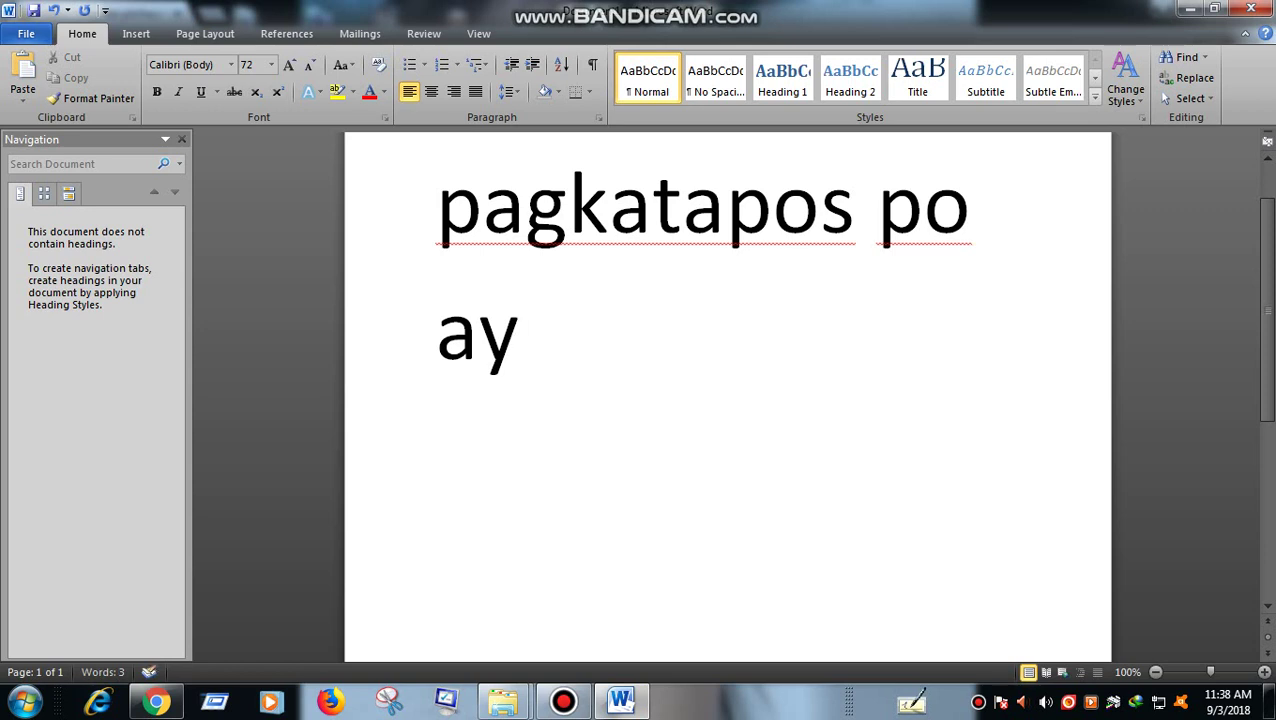
text( check sa email)
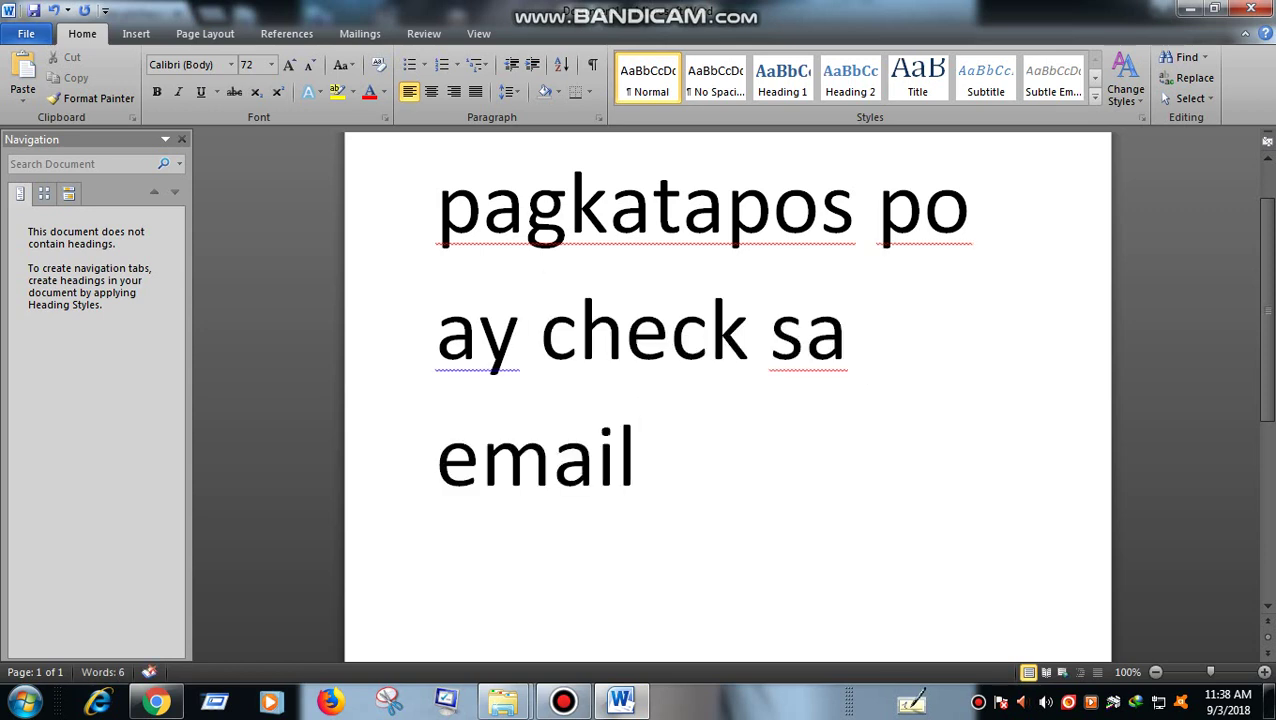
text( nyo)
- Replace the card with 'Verify and wait for 3 to 5 days bago mak'
key(ctrl+a)
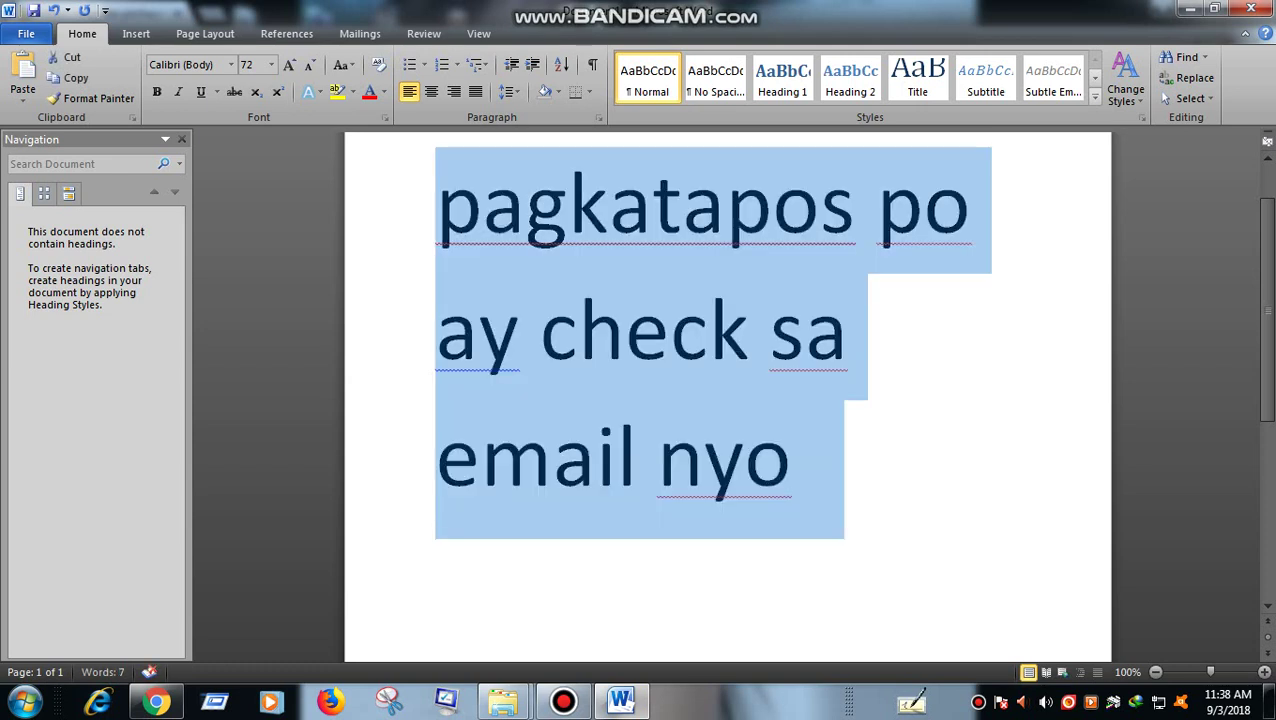
text(V)
text(ri)
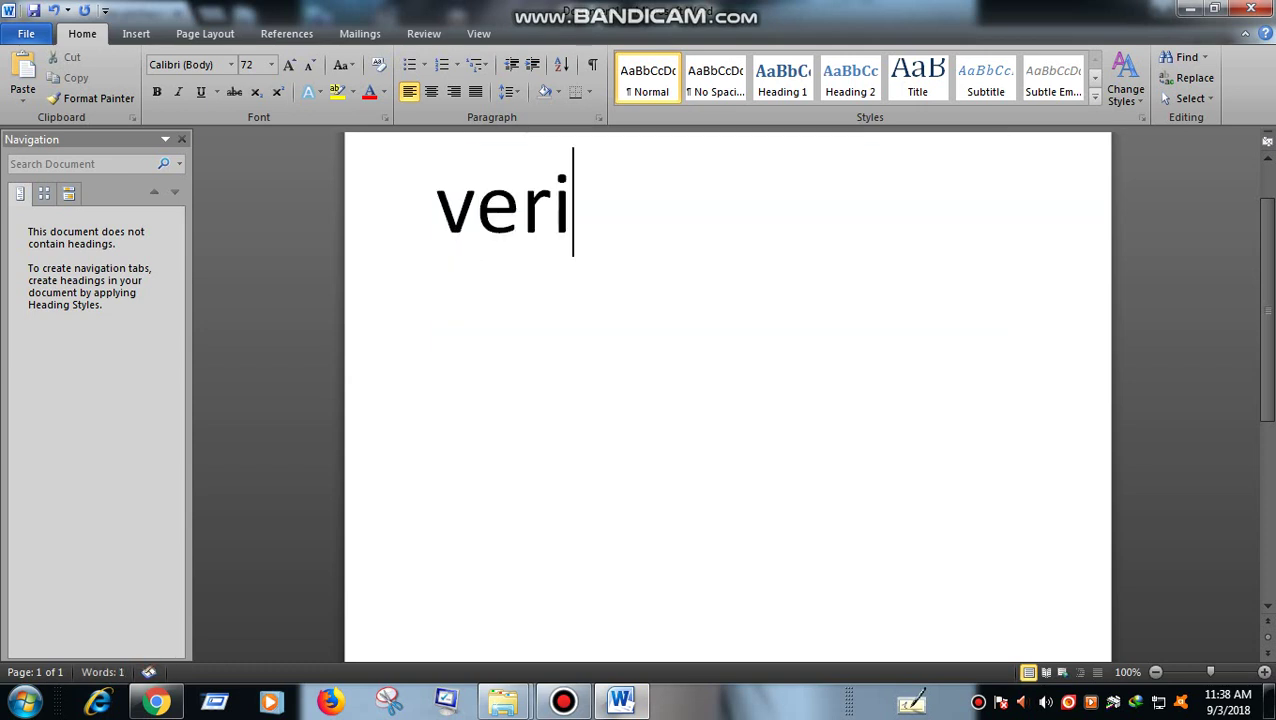
text(fy amd)
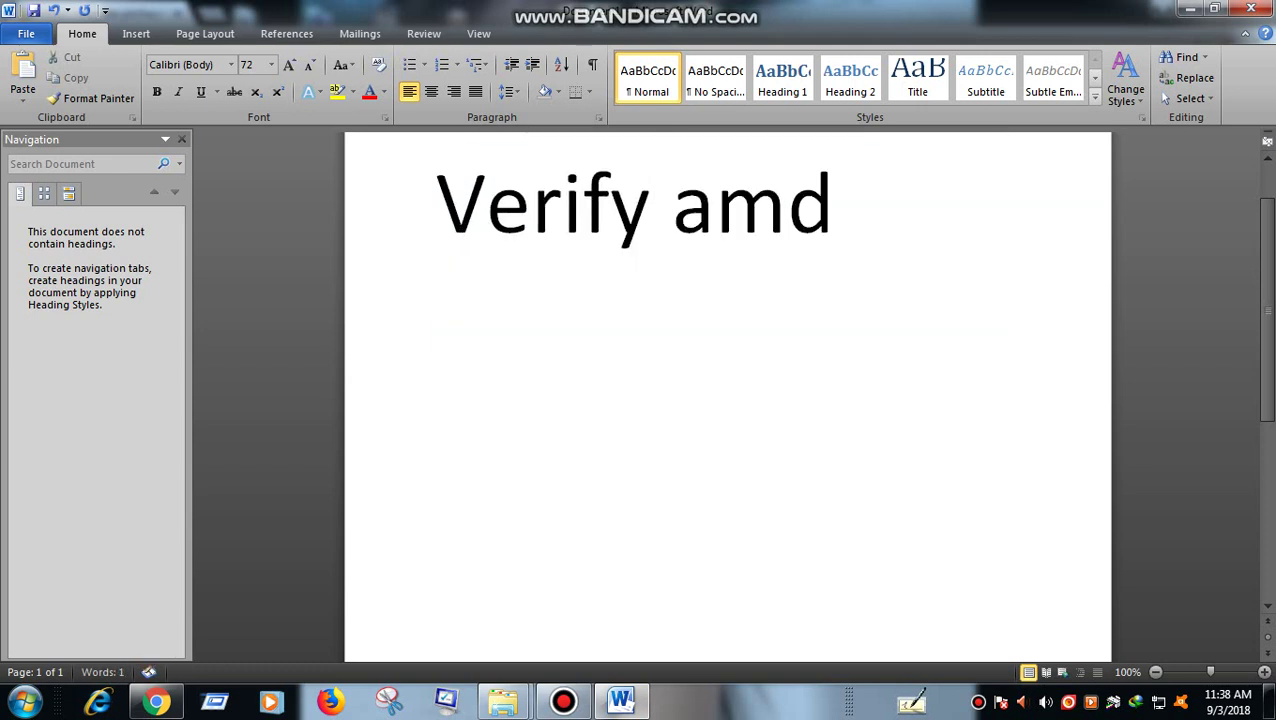
key(BackSpace)
key(BackSpace)
text(nd wait for)
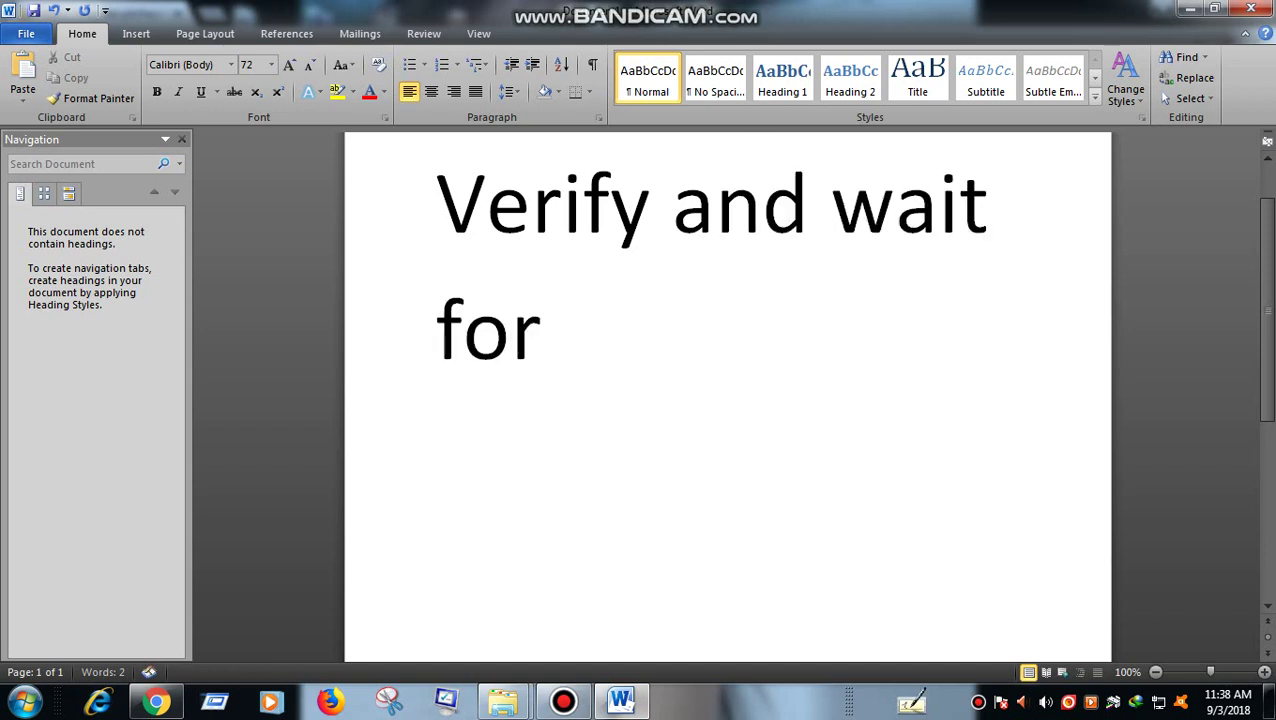
text( 3 to 5 )
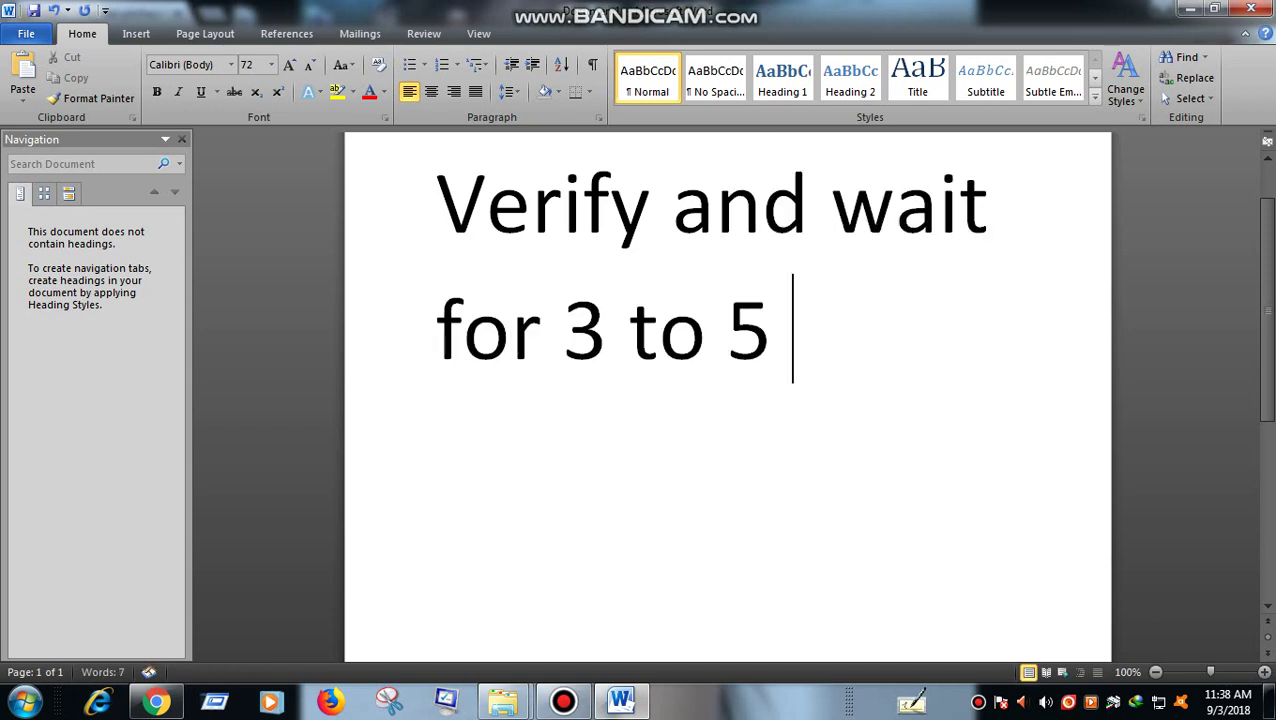
text(days)
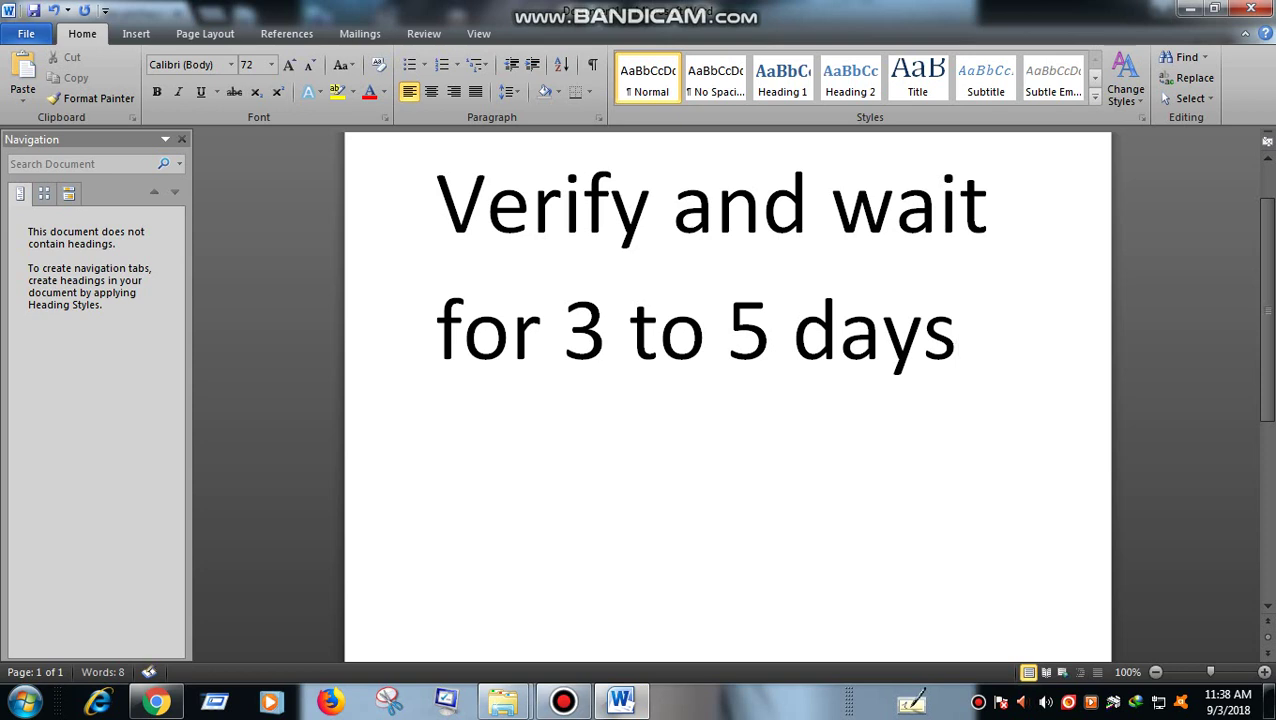
text( bago mak)
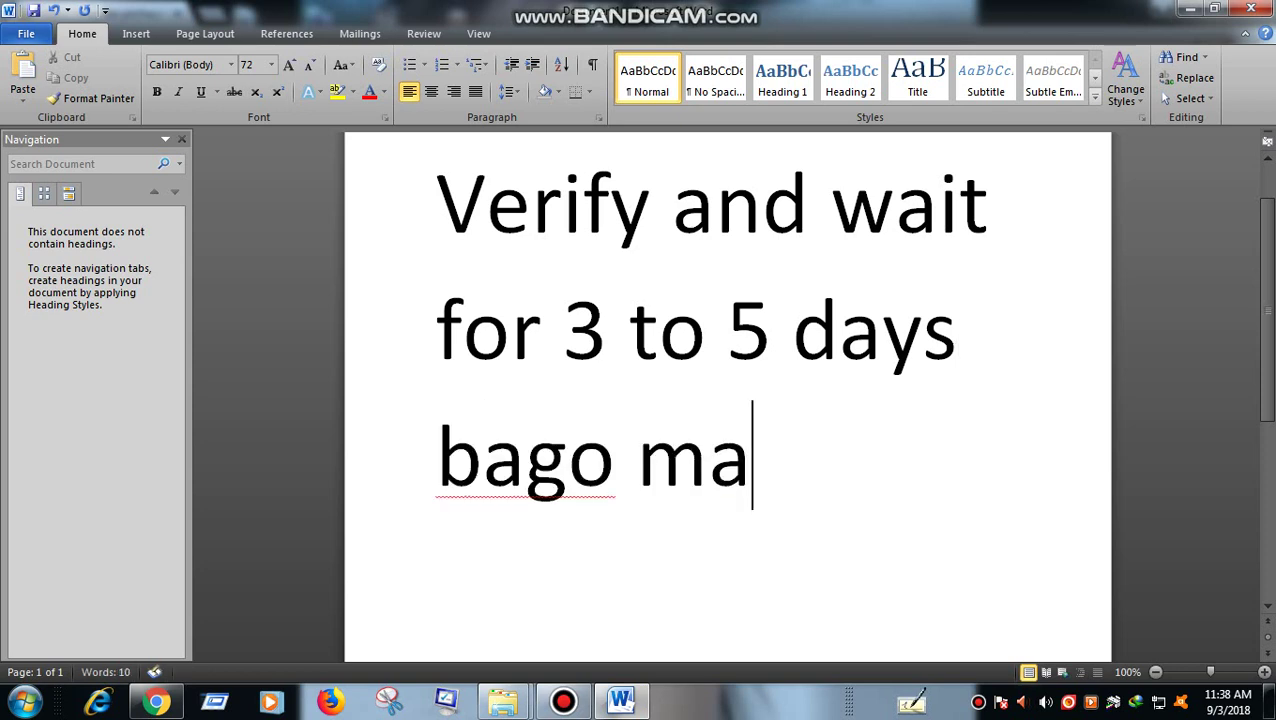